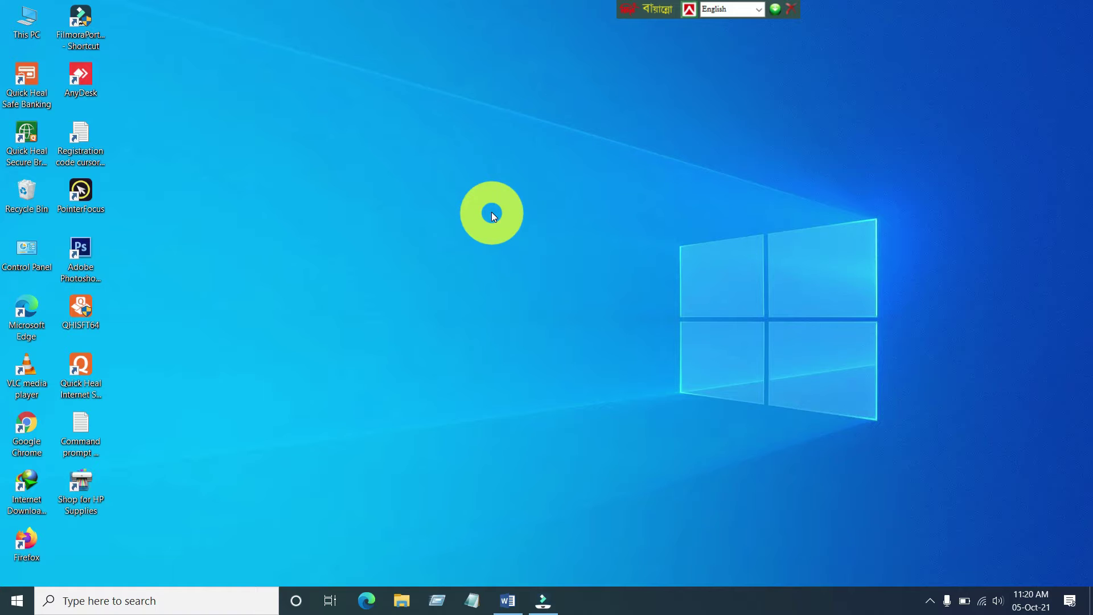
Step: Switch to the blank Word document and maximize its window
click(509, 604)
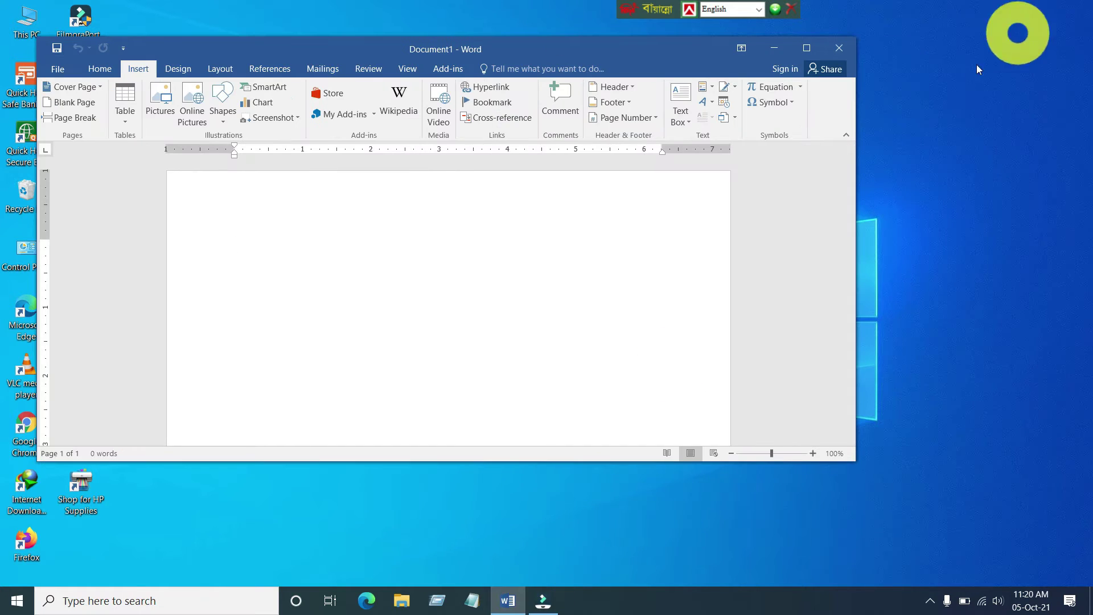
click(807, 48)
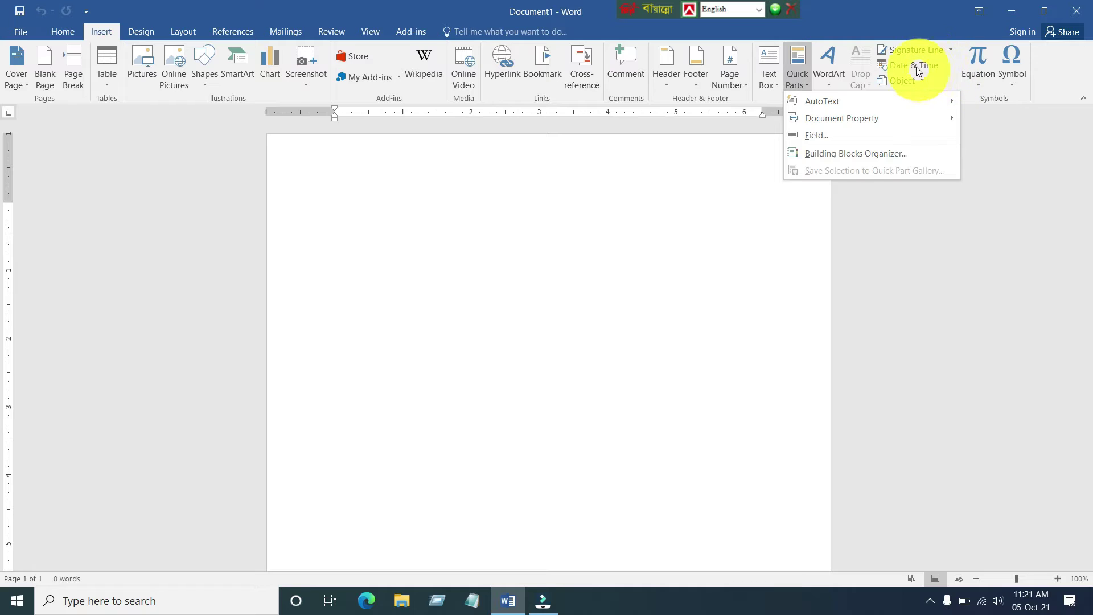
click(1050, 194)
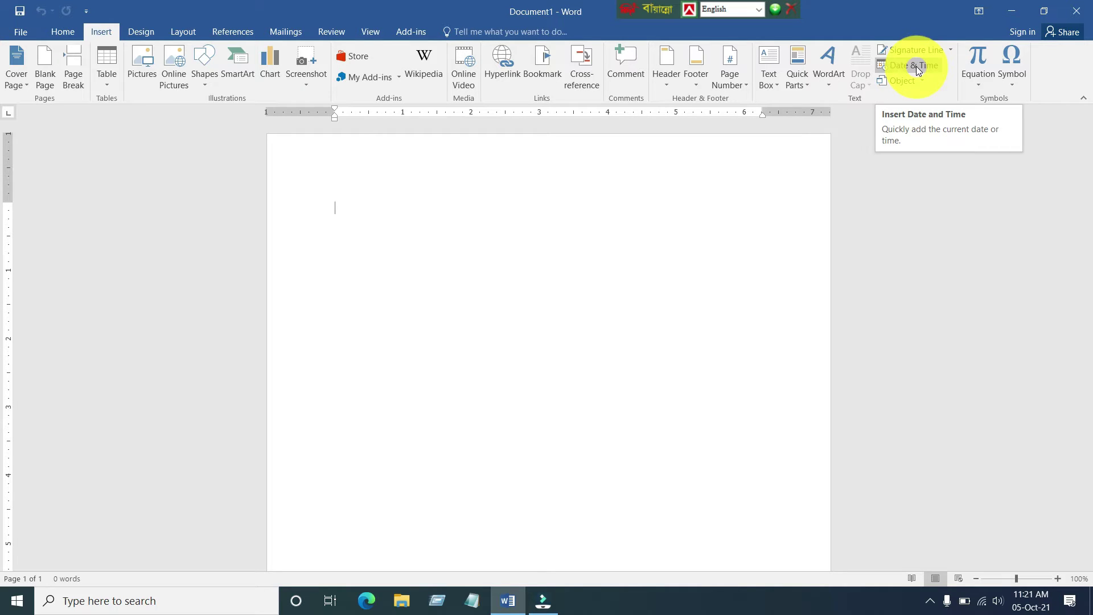
Step: Insert the current date in the 05-Oct-2021 format, and clear it from the page
mouse_move(1041, 600)
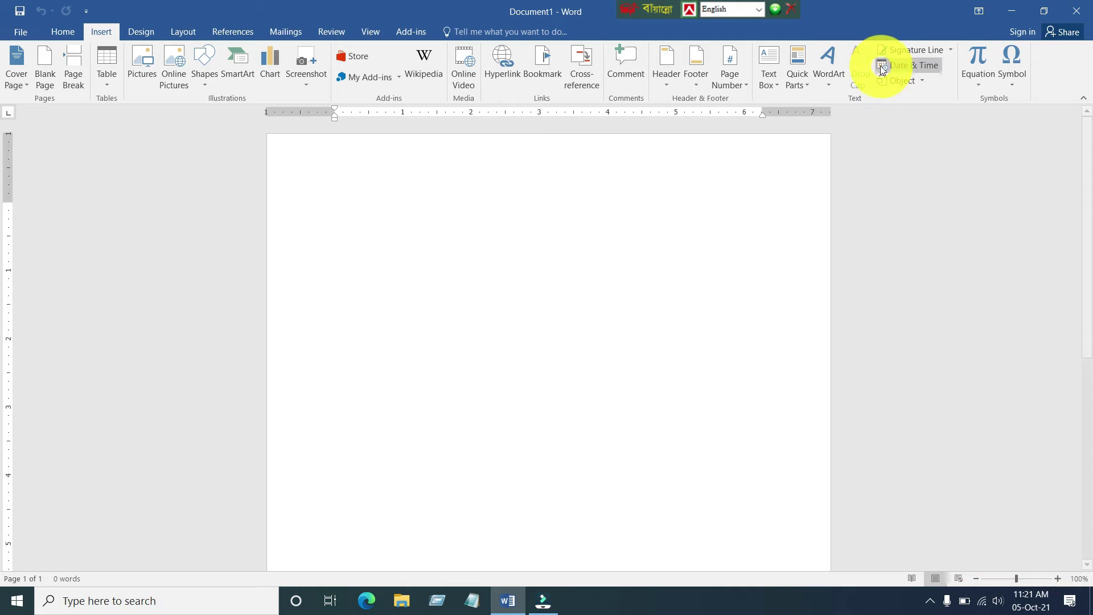
click(926, 66)
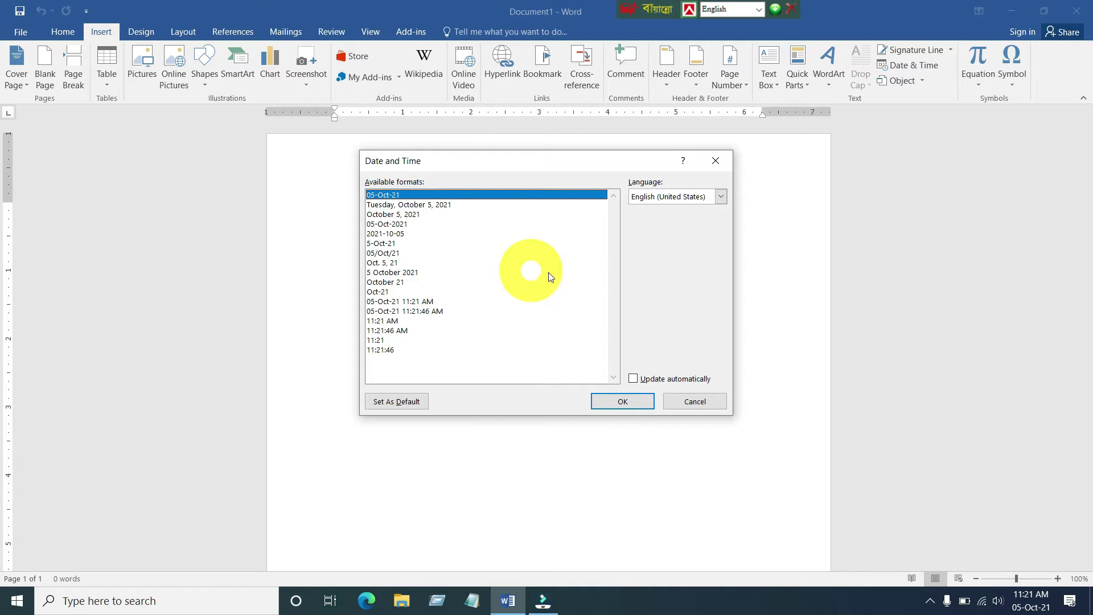
double_click(382, 225)
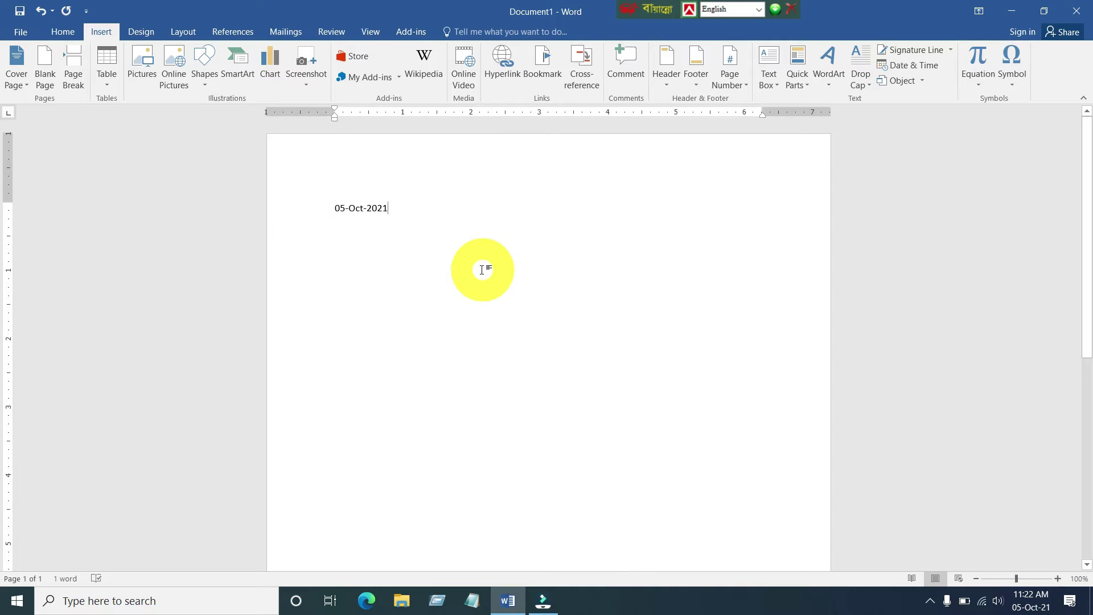
key(BackSpace)
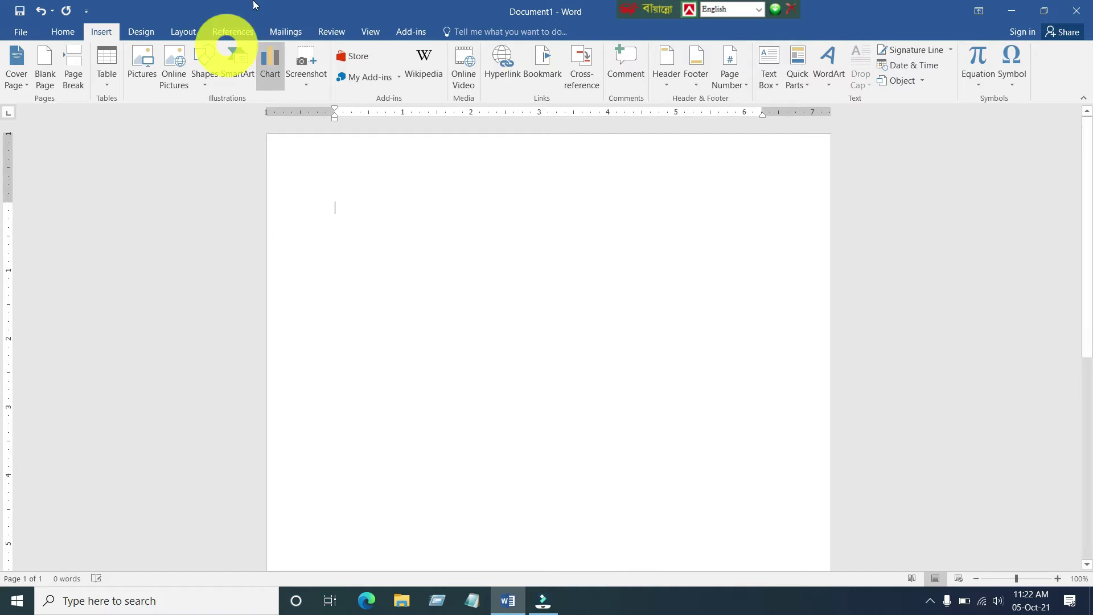
Step: Insert the current date in the long format Tuesday, October 5, 2021, and remove it from the page
click(928, 66)
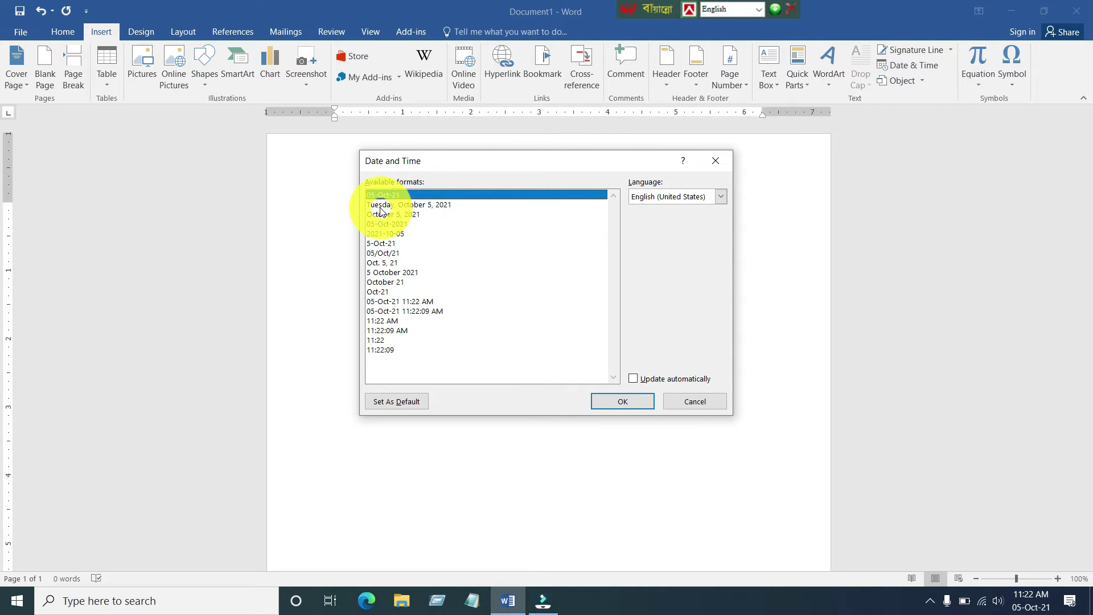
double_click(420, 206)
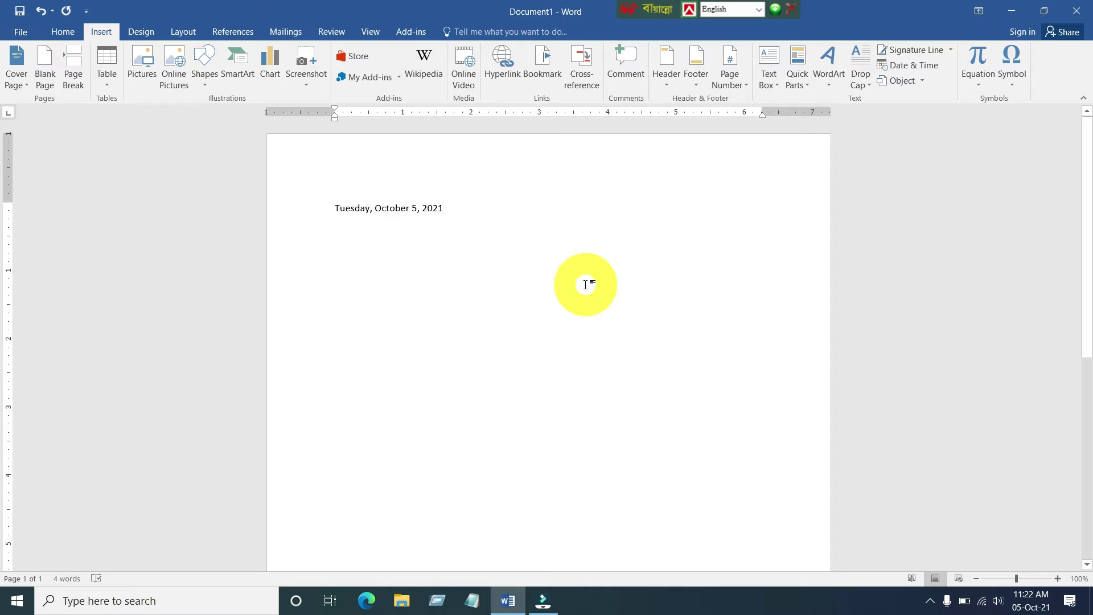
key(BackSpace)
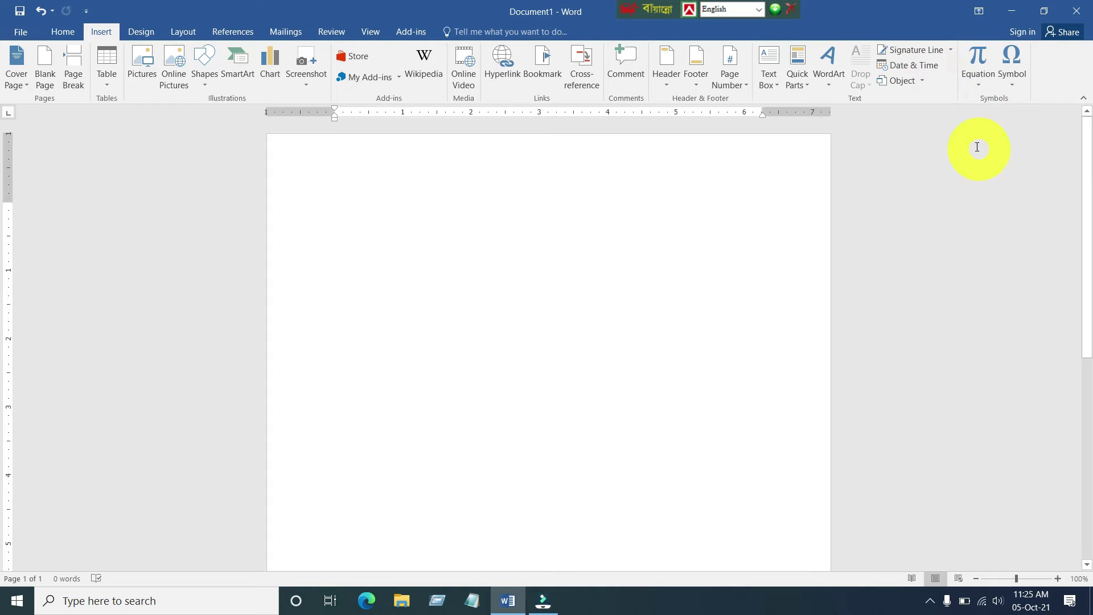
Step: Try to insert the Desktop file Registration code cursor - Shortcut as an object created from an existing file
click(922, 83)
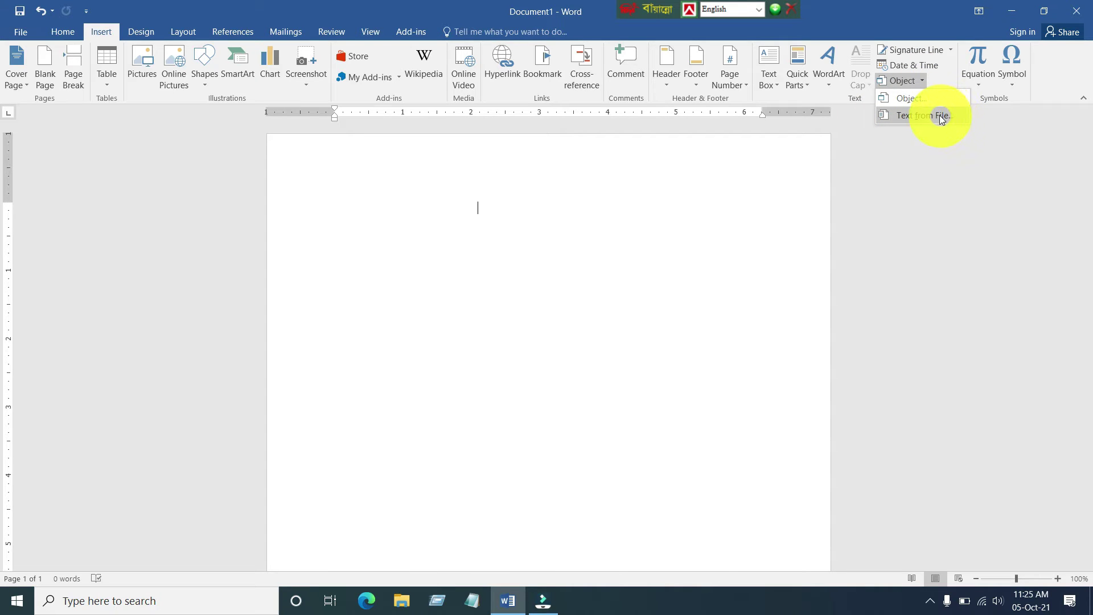
click(917, 100)
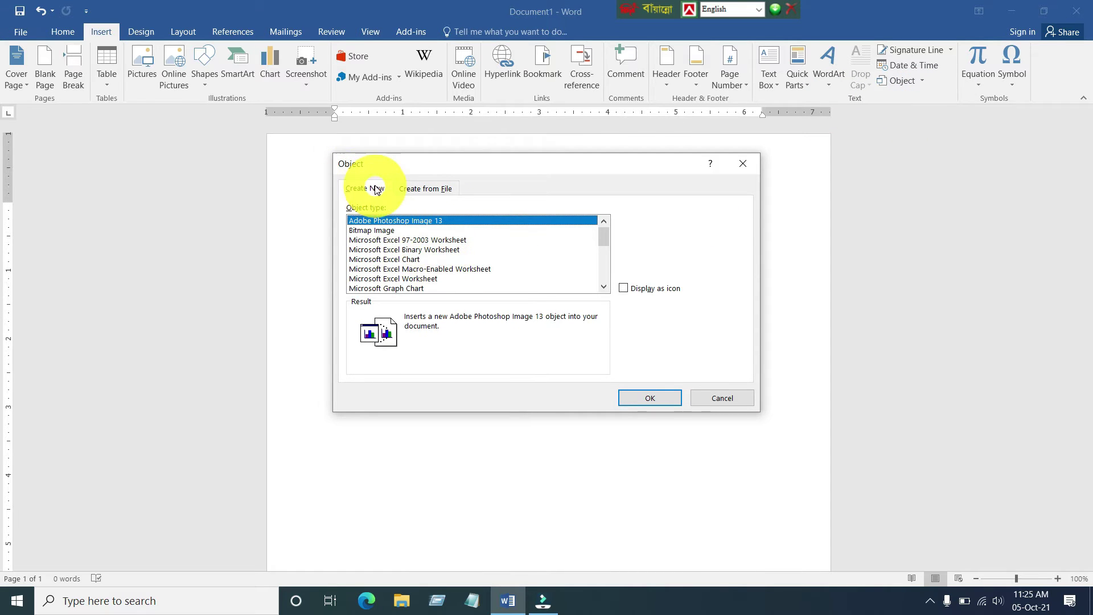
click(438, 194)
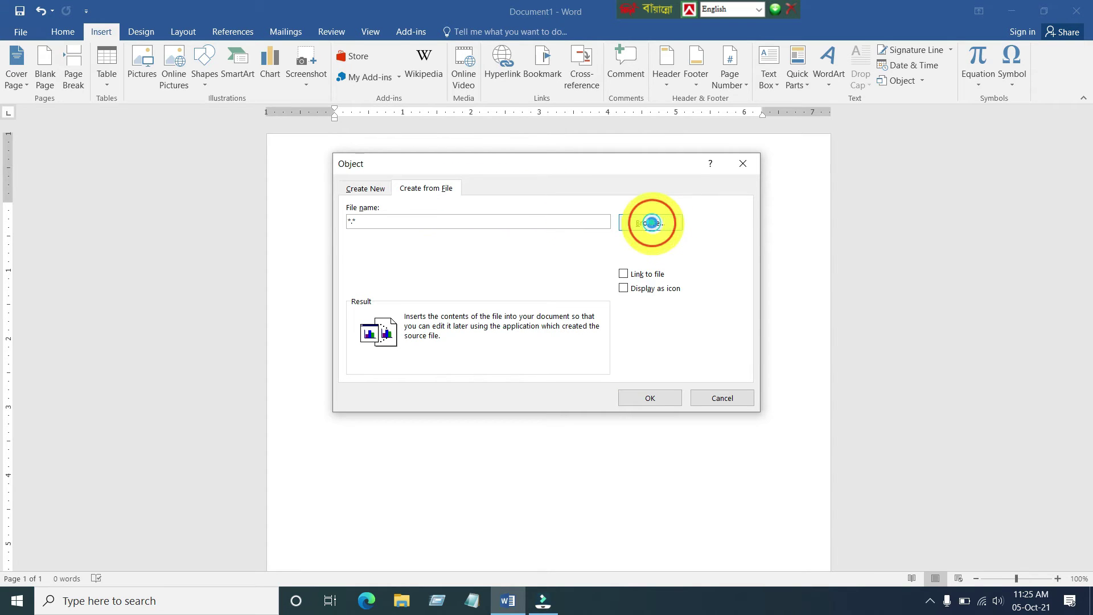
click(651, 223)
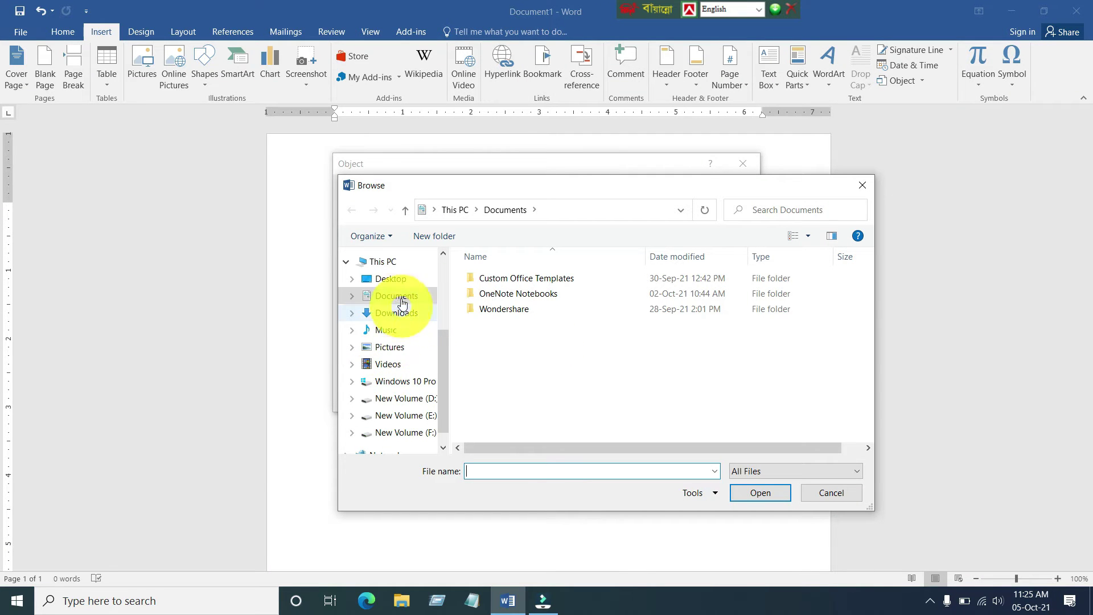
click(396, 280)
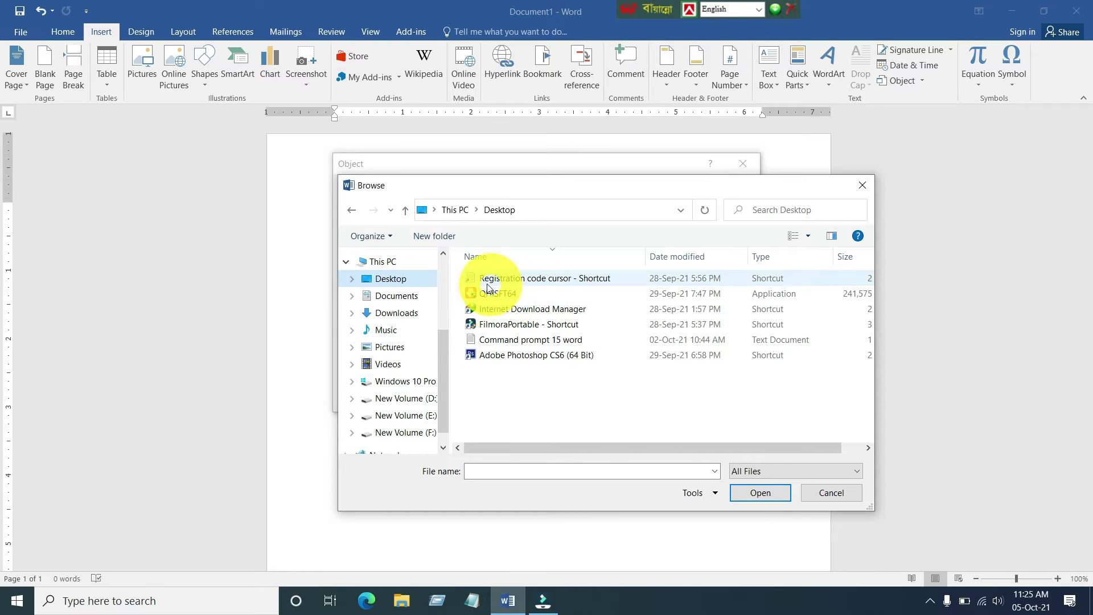
double_click(566, 282)
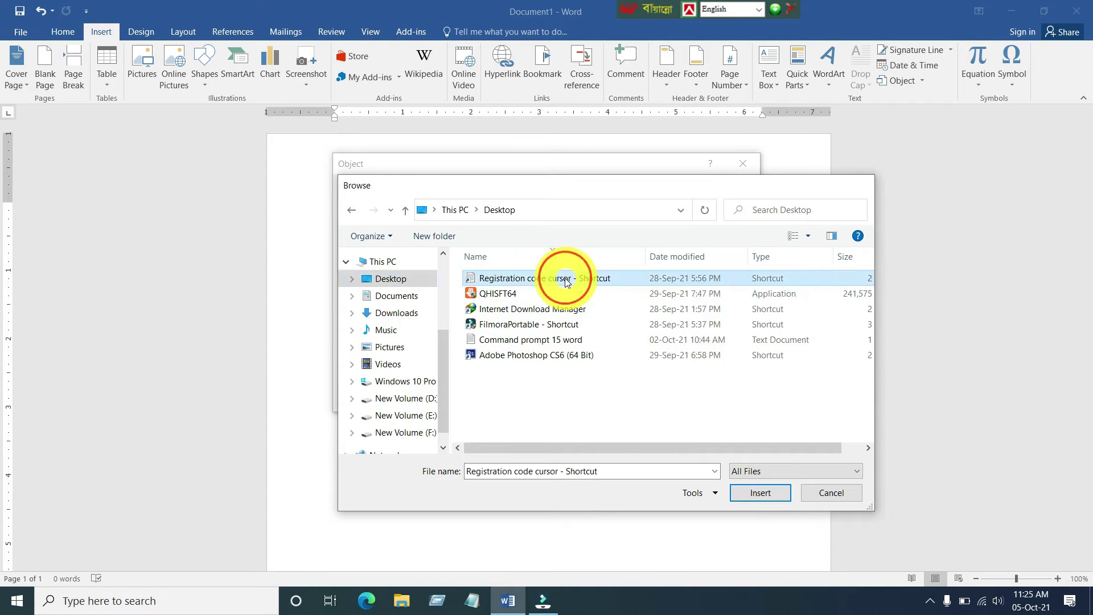
click(672, 399)
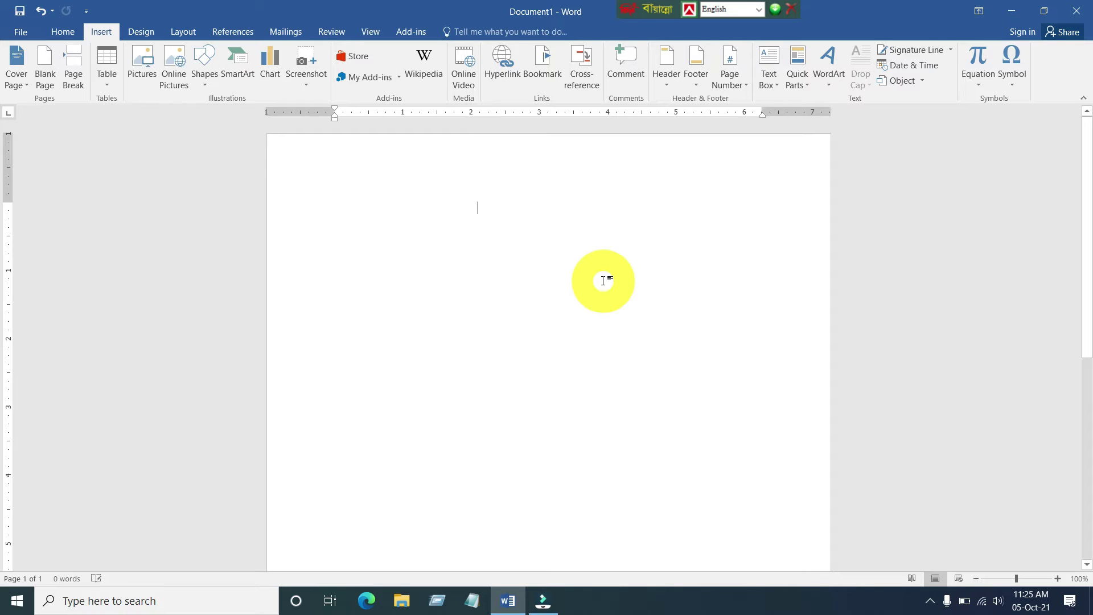
Step: Insert a new embedded Bitmap Image object into the document, opening it in Paint
click(921, 89)
click(922, 87)
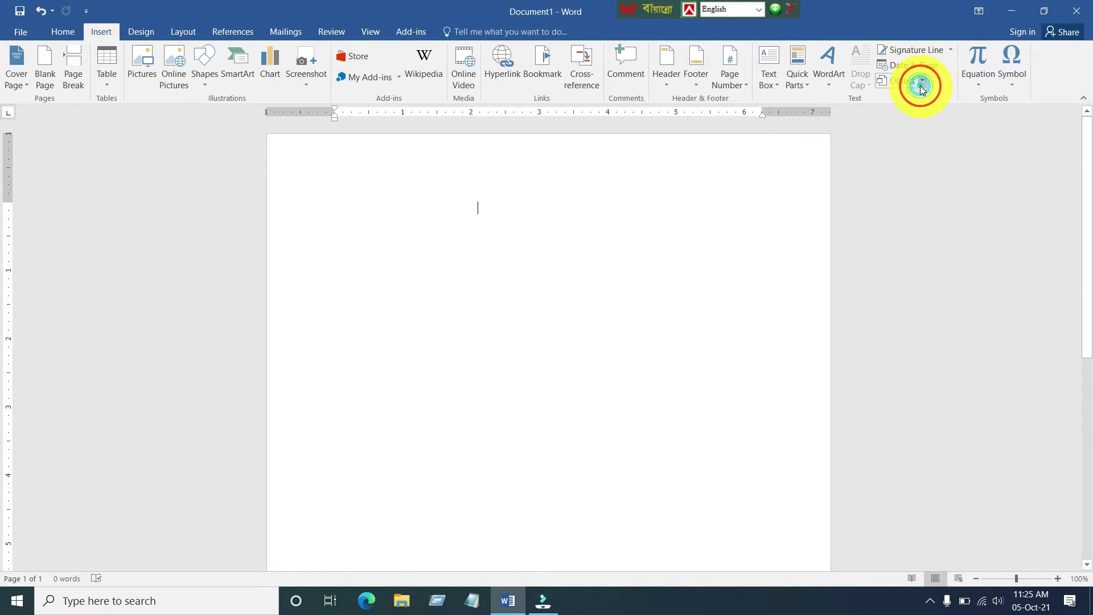
click(923, 89)
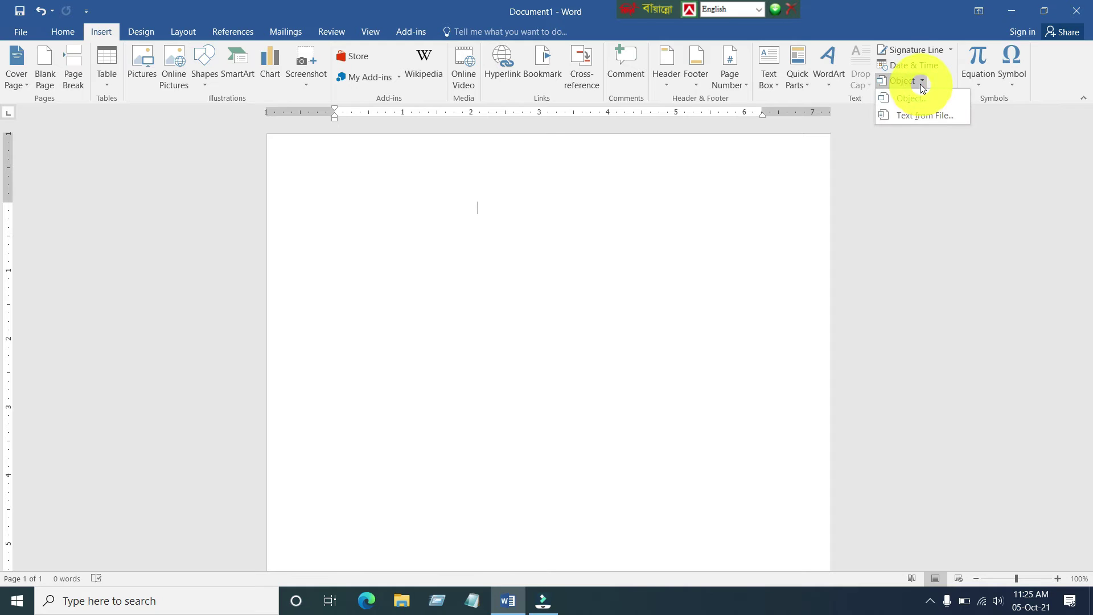
click(925, 102)
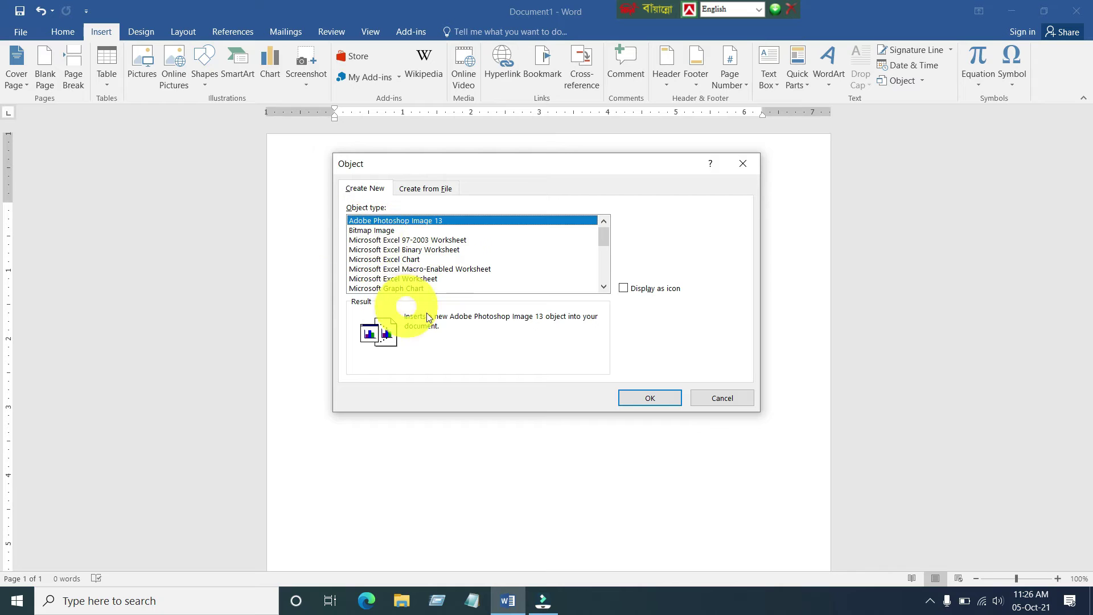
double_click(386, 234)
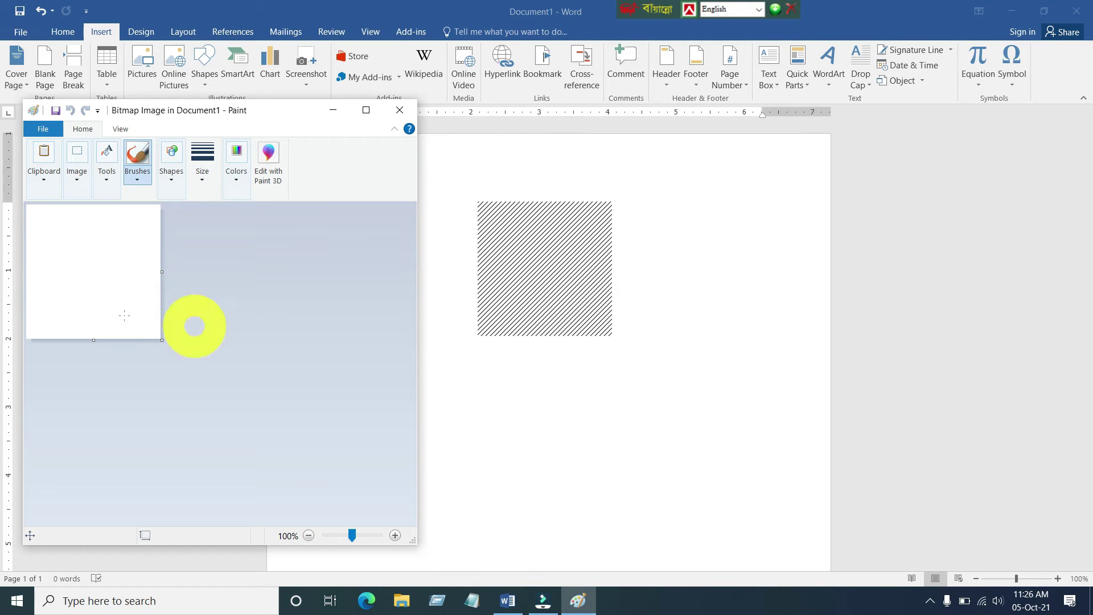
Step: Maximize the Paint window and enlarge the bitmap canvas to about 1433 × 704 px
drag(161, 344, 379, 499)
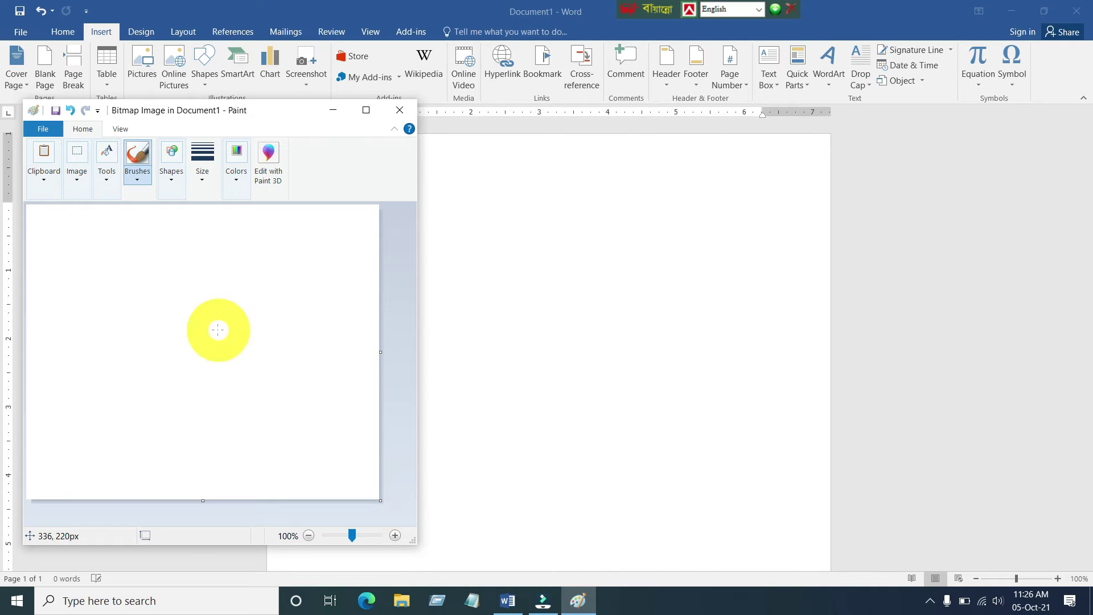
mouse_move(262, 114)
mouse_down()
mouse_move(805, 251)
mouse_move(768, 188)
mouse_move(615, 166)
mouse_move(264, 155)
mouse_up()
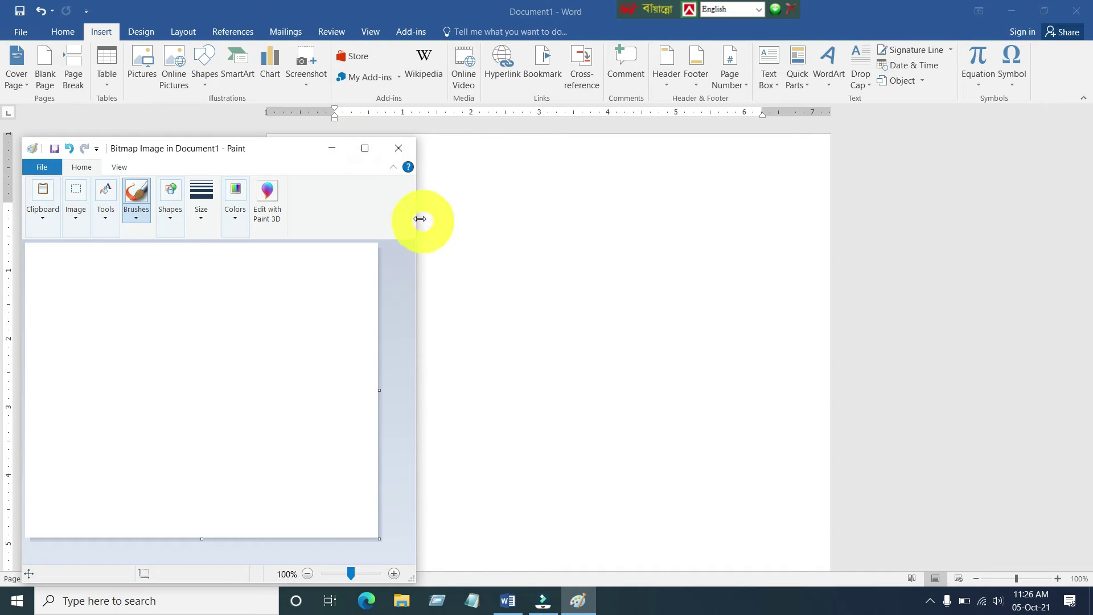
drag(417, 216, 483, 217)
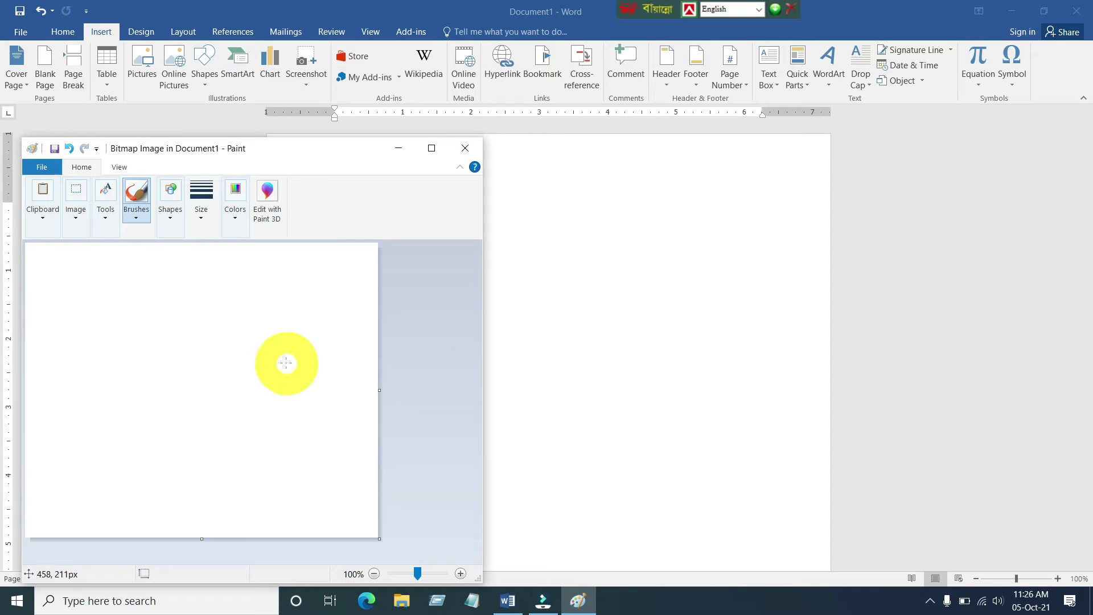
click(432, 148)
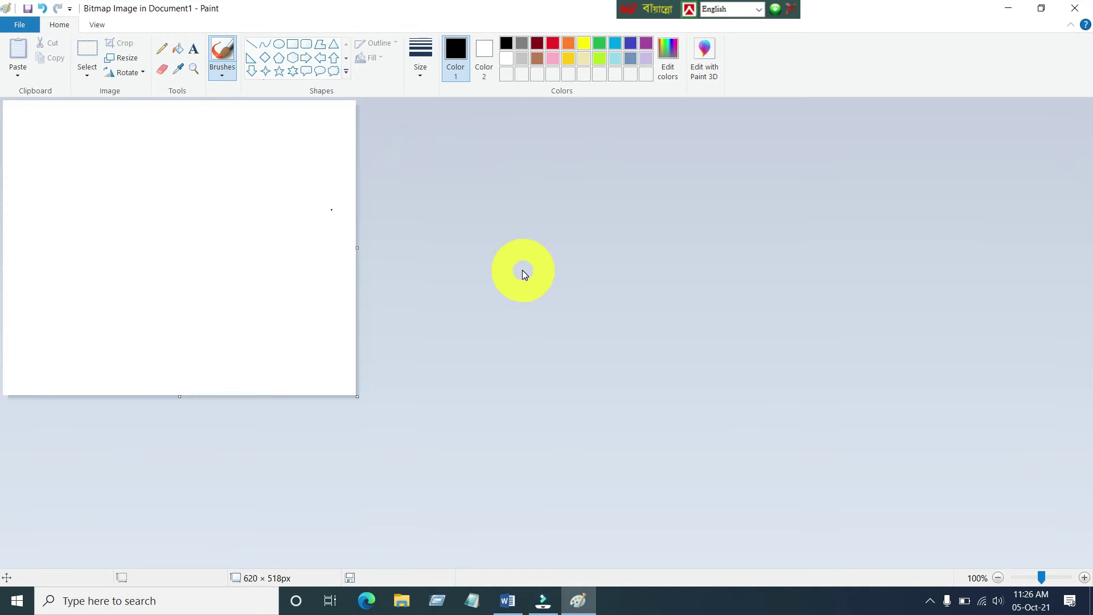
drag(357, 247, 819, 265)
drag(410, 398, 430, 501)
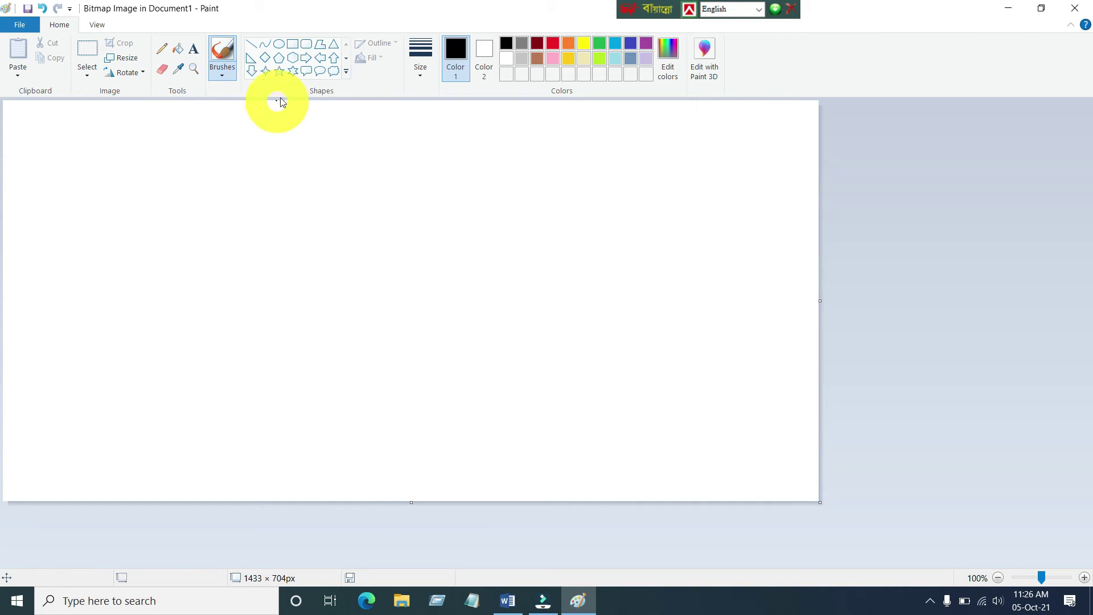
Step: Draw a rectangle of about 608 × 281 px with an ellipse of about 242 × 131 px near its centre
click(292, 47)
mouse_move(199, 197)
mouse_down()
mouse_move(317, 334)
mouse_move(549, 344)
mouse_move(545, 357)
mouse_up()
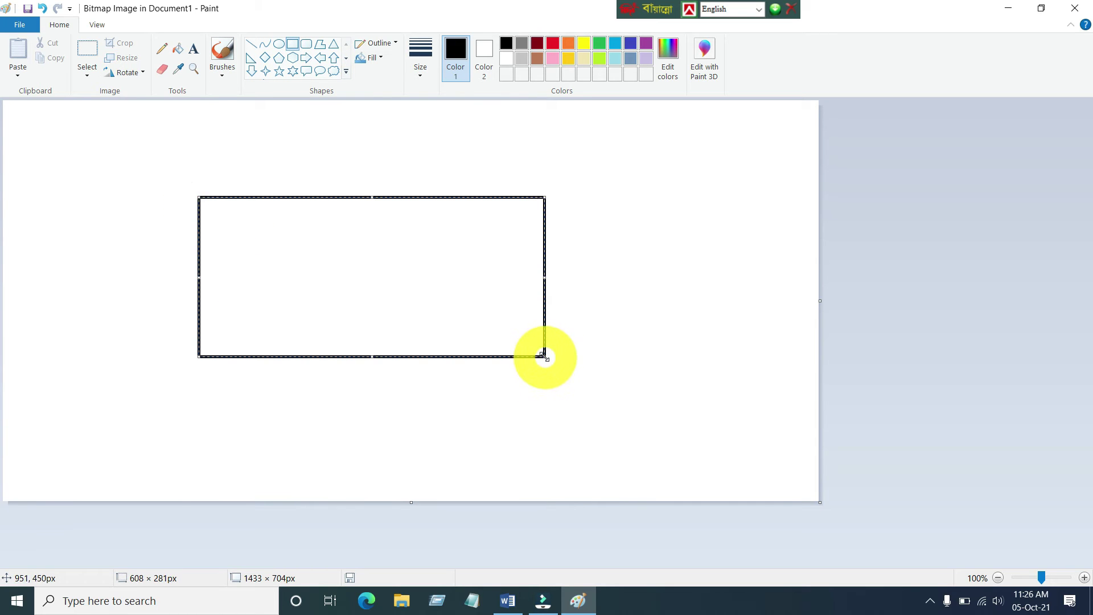
click(279, 46)
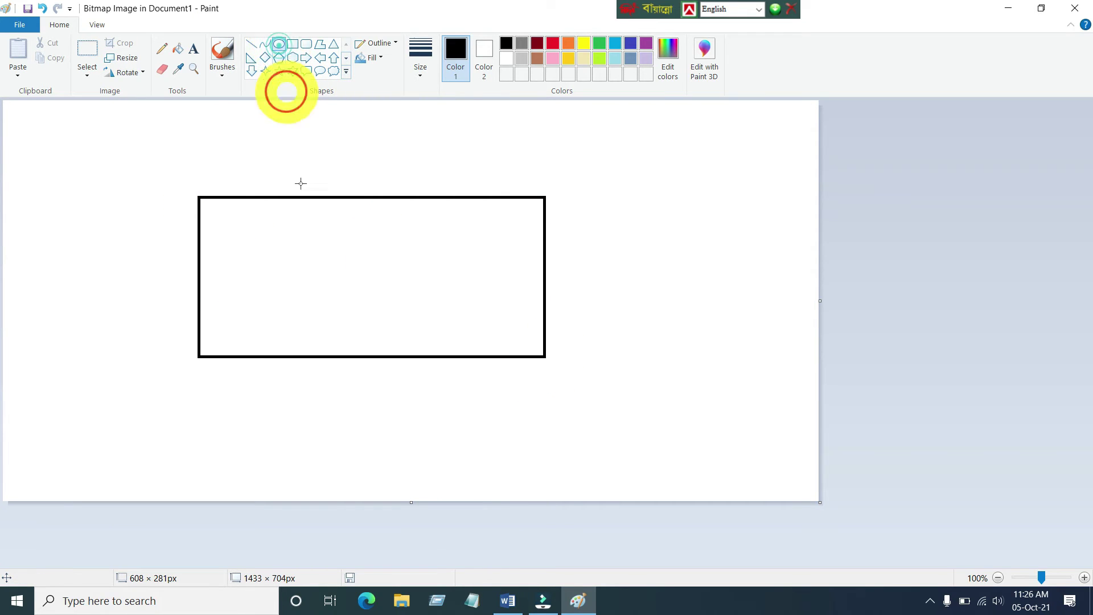
drag(305, 233, 443, 308)
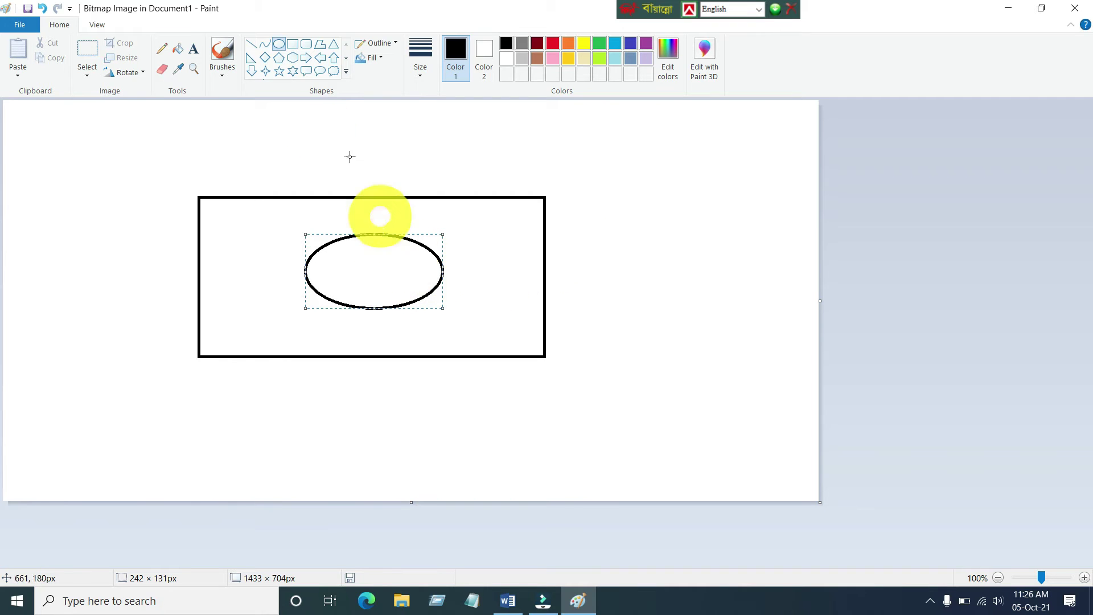
Step: Fill the ellipse with red and the surrounding rectangle with green
click(177, 52)
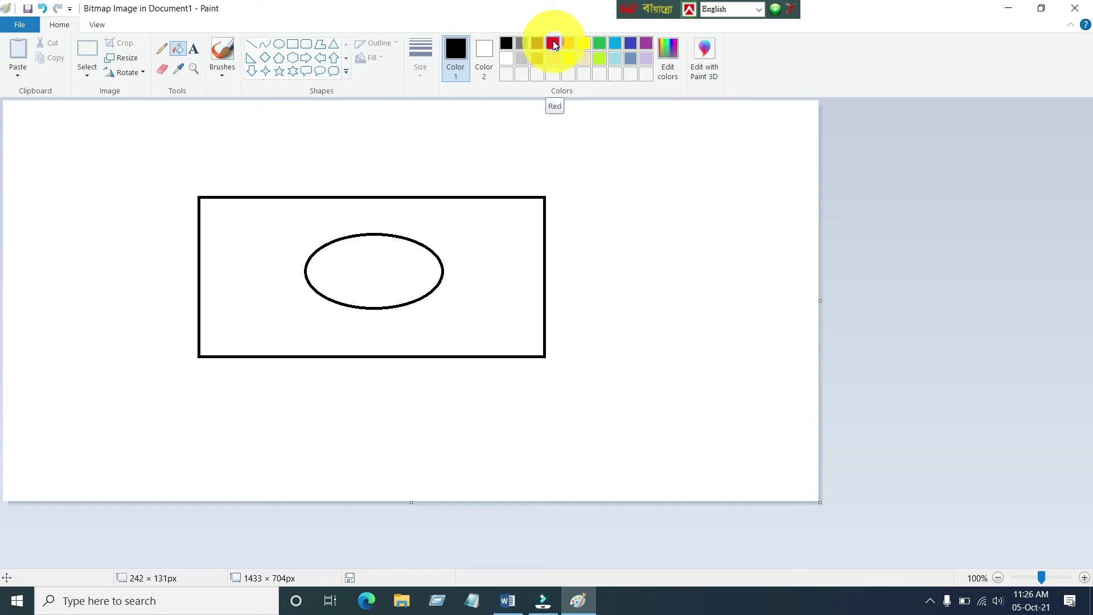
click(374, 270)
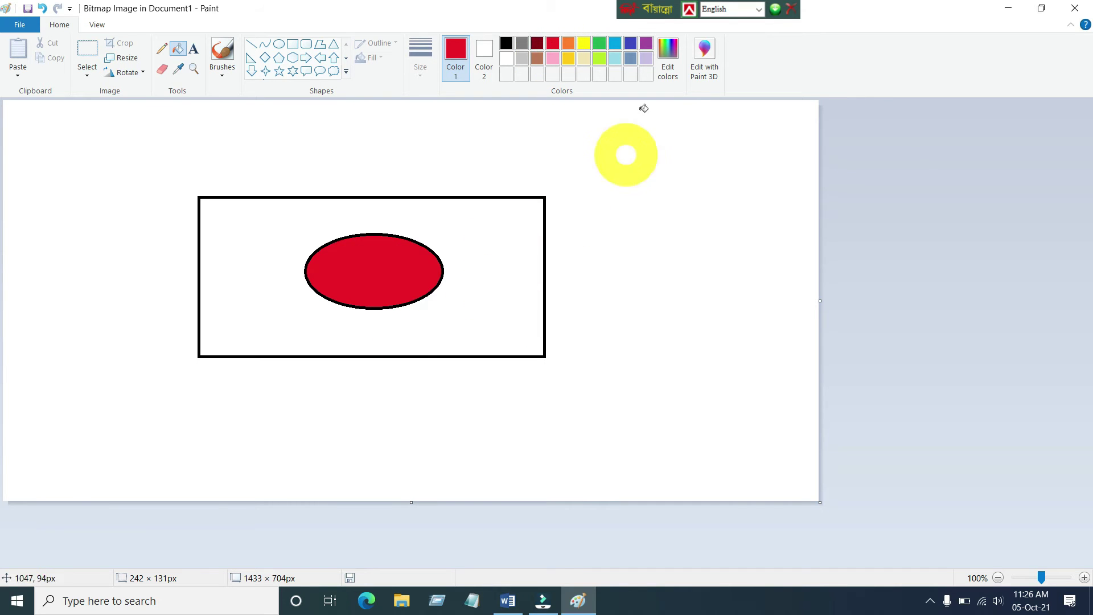
click(601, 46)
click(498, 287)
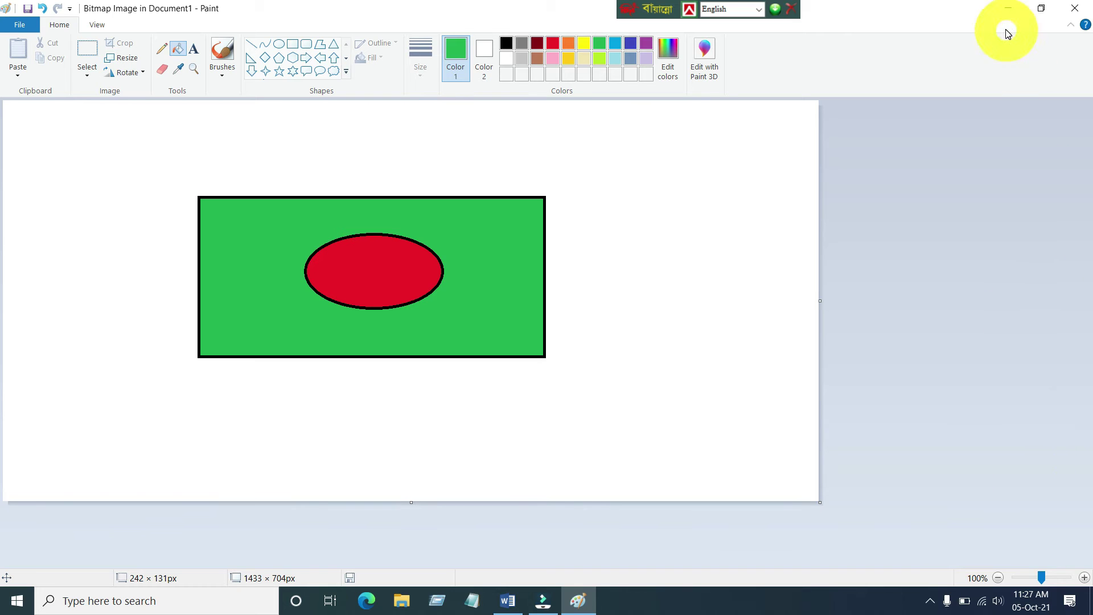
Step: Close Paint to return to the Word document and scale down the embedded flag picture proportionally
click(1077, 9)
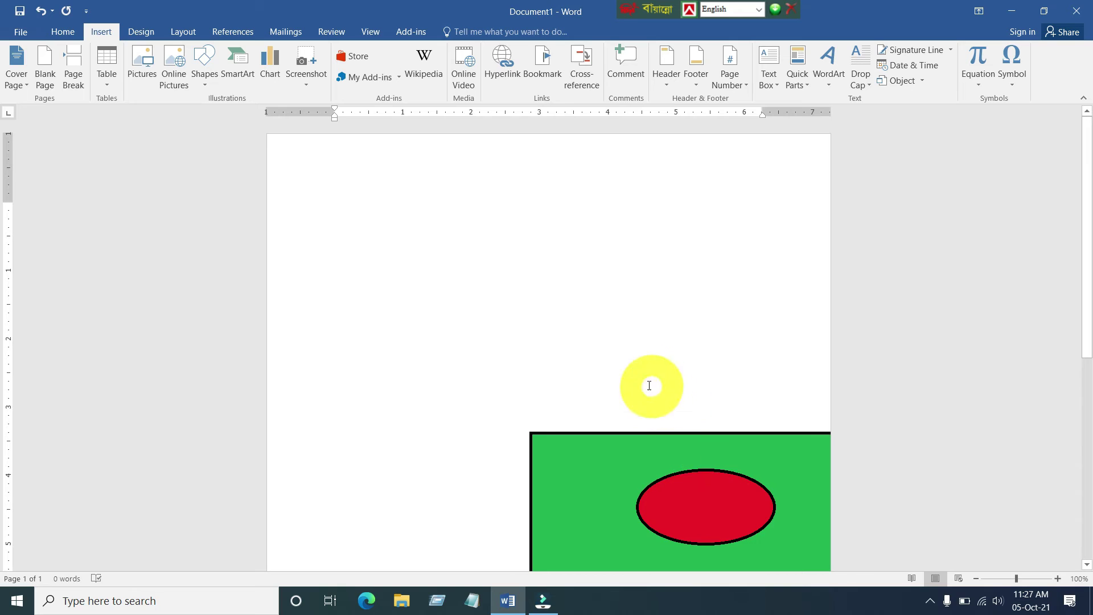
click(661, 514)
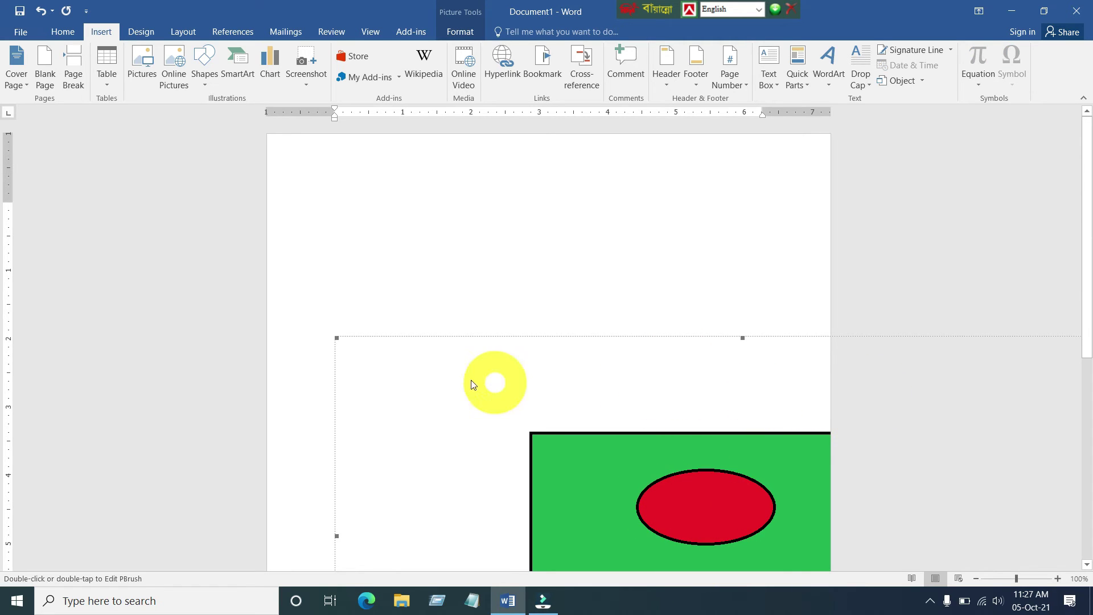
drag(336, 338, 541, 417)
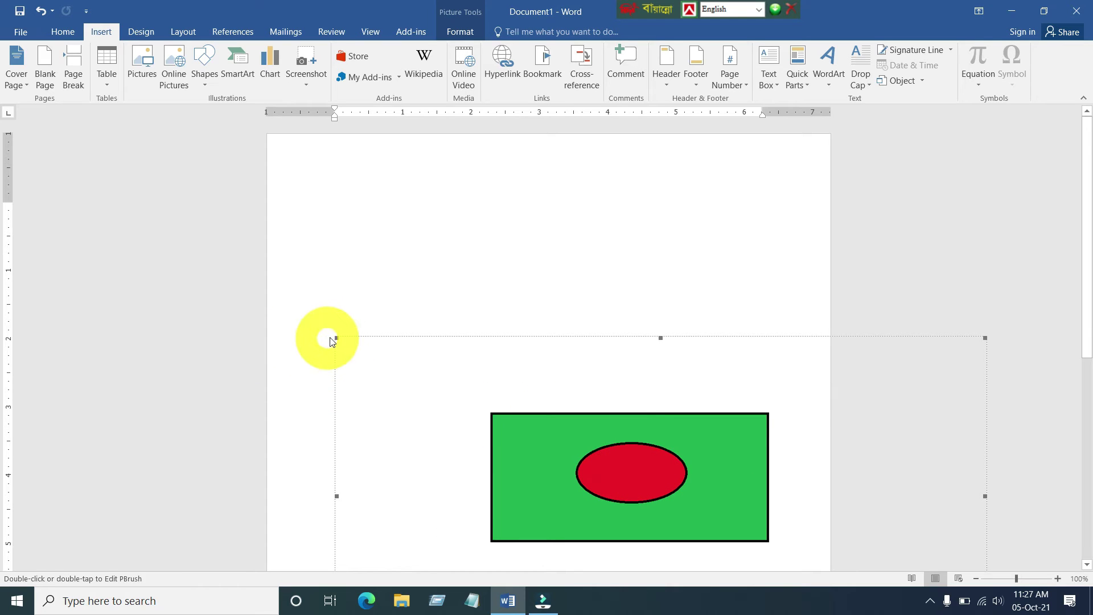
drag(336, 337, 502, 398)
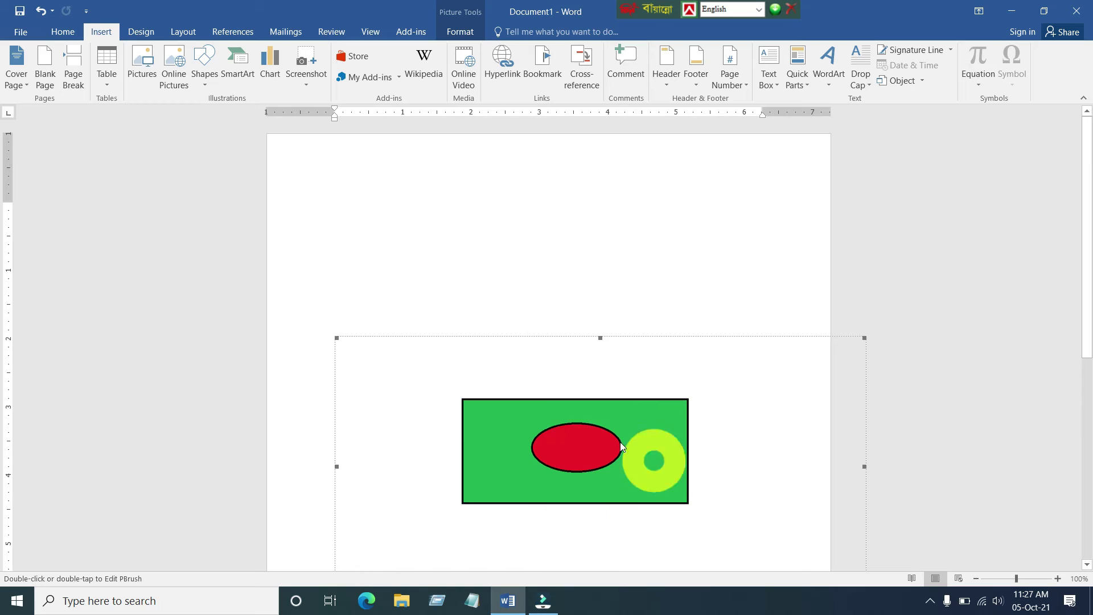
Step: Clear the document's contents and insert a new embedded Microsoft Excel Worksheet object
click(585, 300)
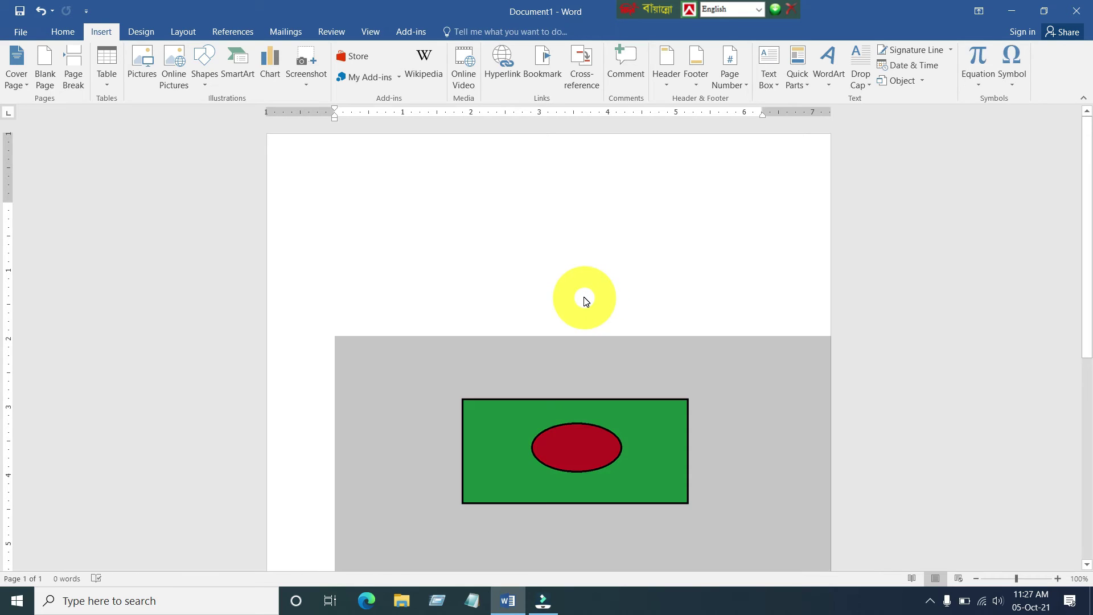
click(923, 82)
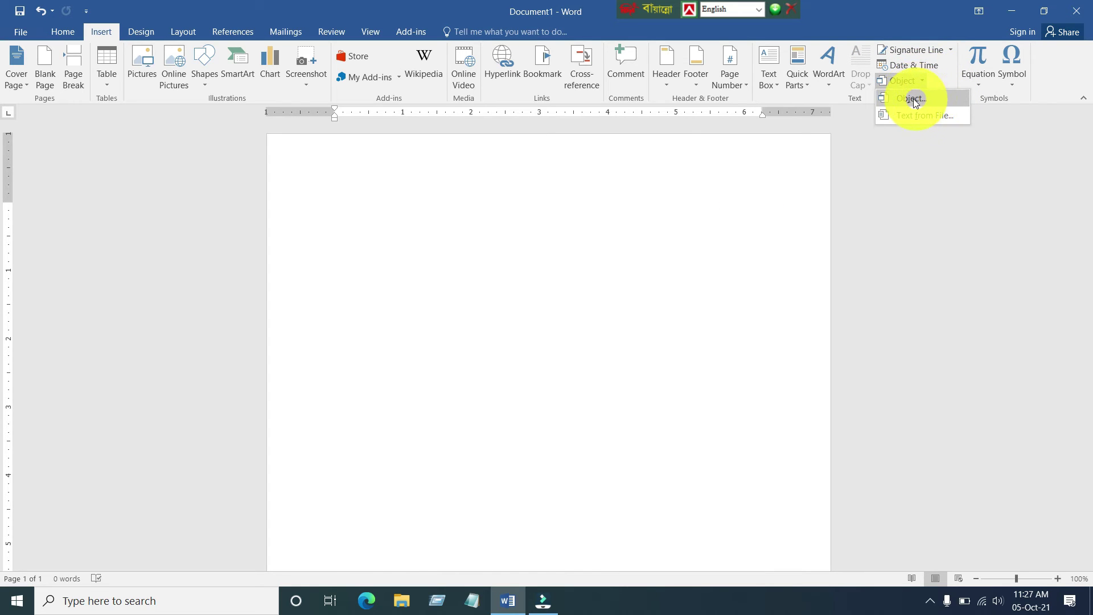
click(914, 99)
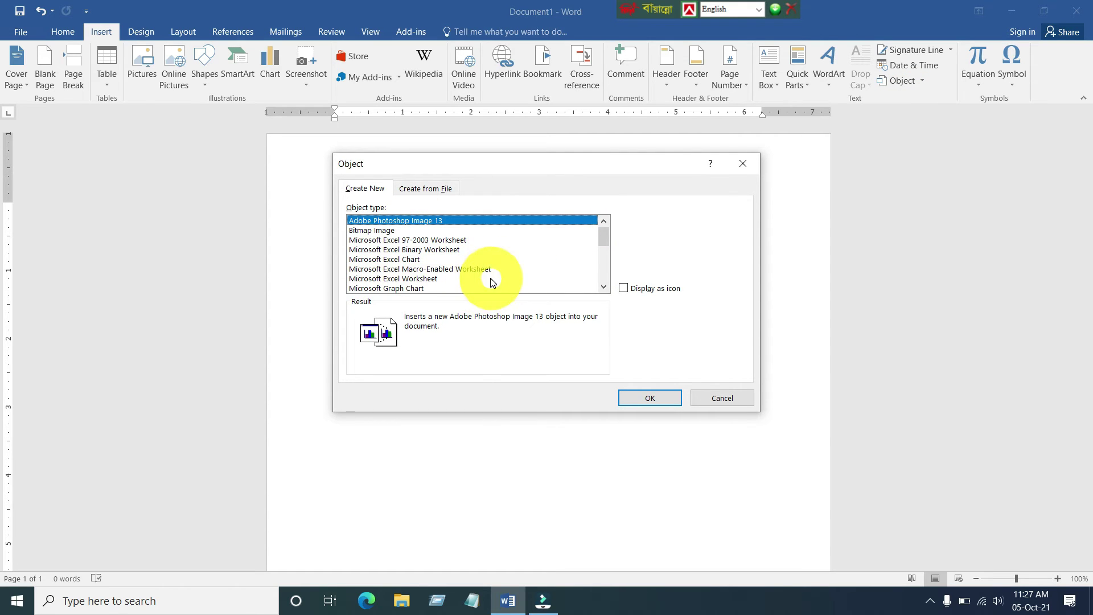
click(421, 279)
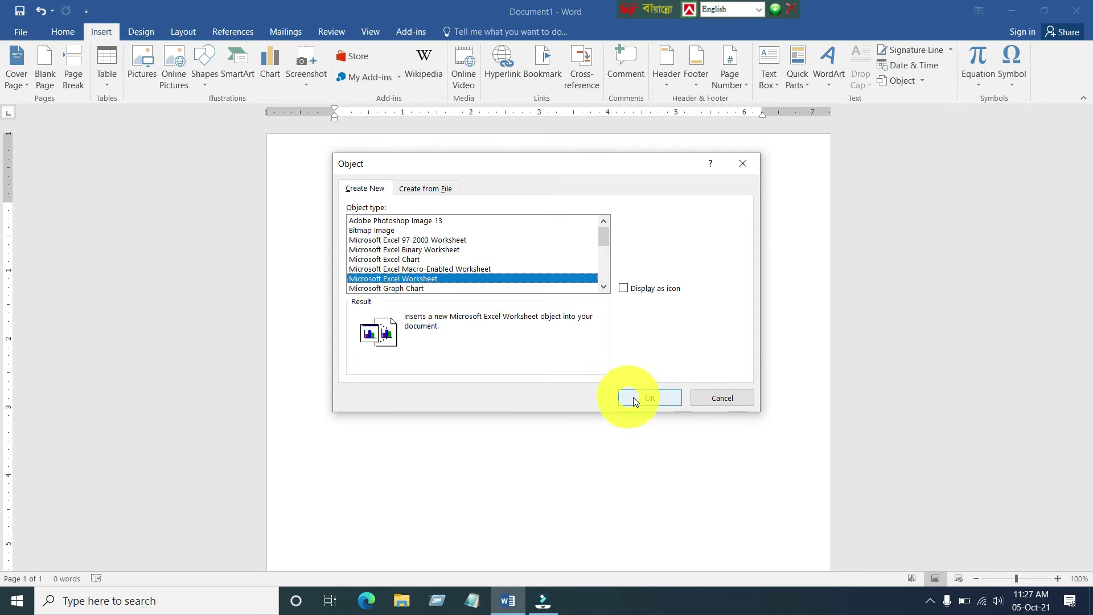
click(649, 397)
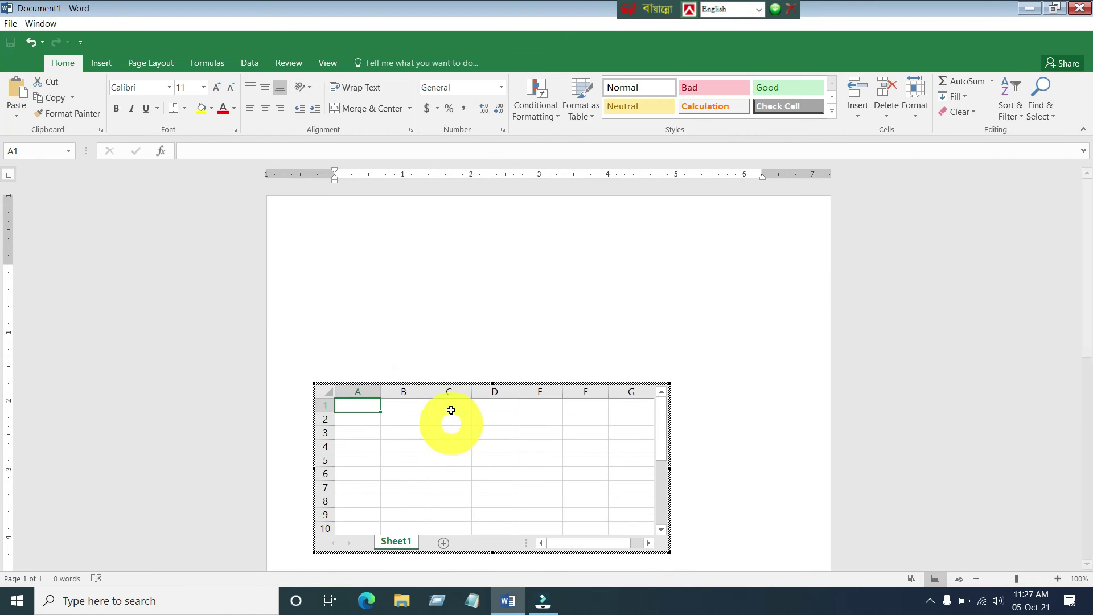
Step: Enter 1000 in cell B3 and 500 in cell C3 of the embedded worksheet
click(396, 435)
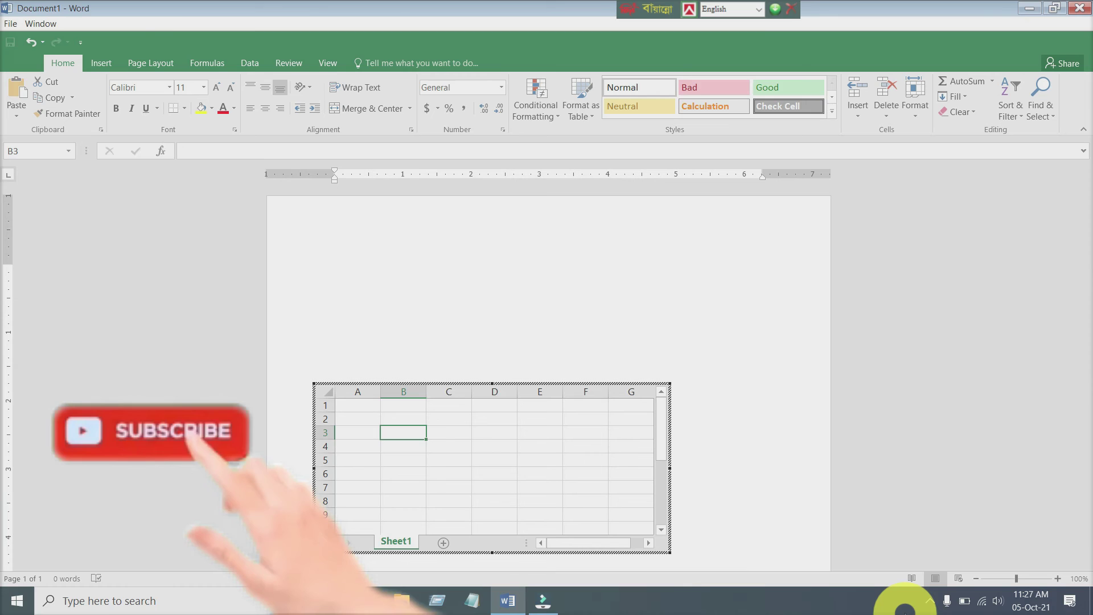
text(1000)
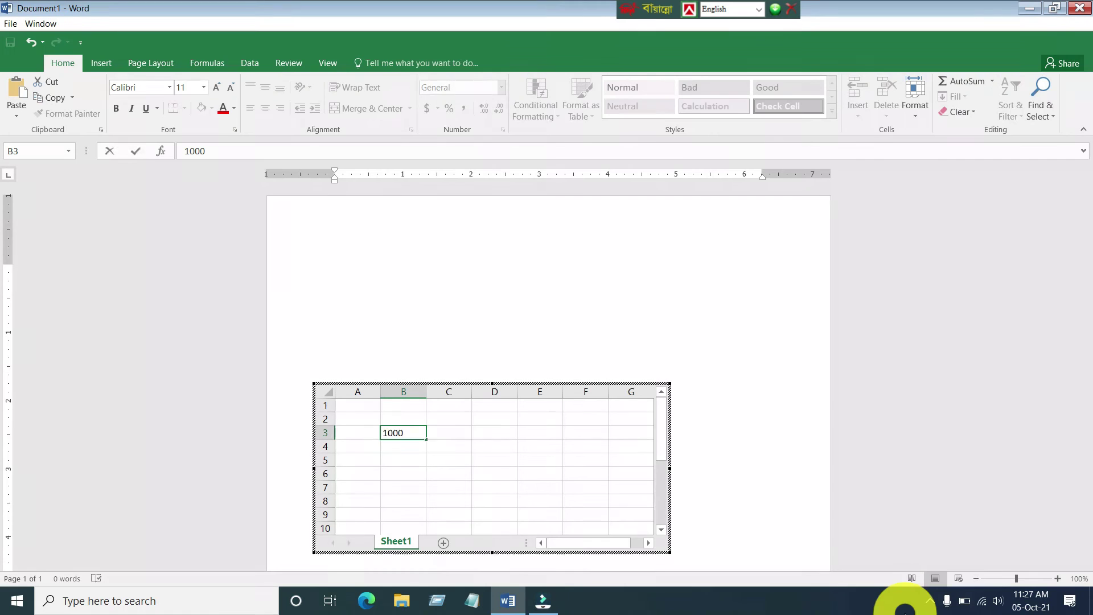
key(Tab)
text(5)
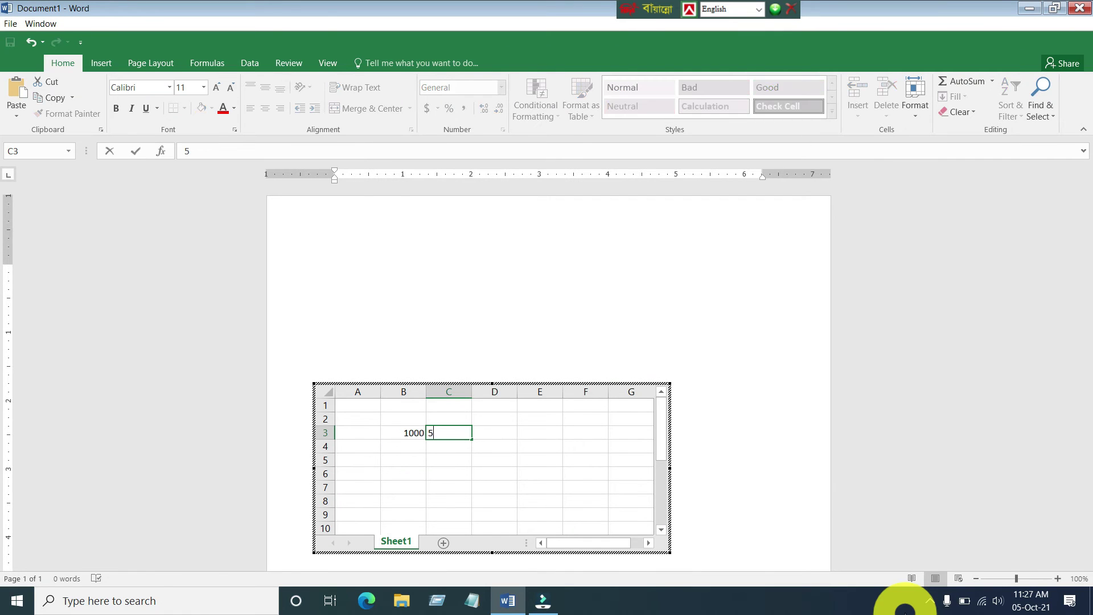
text(00)
key(Tab)
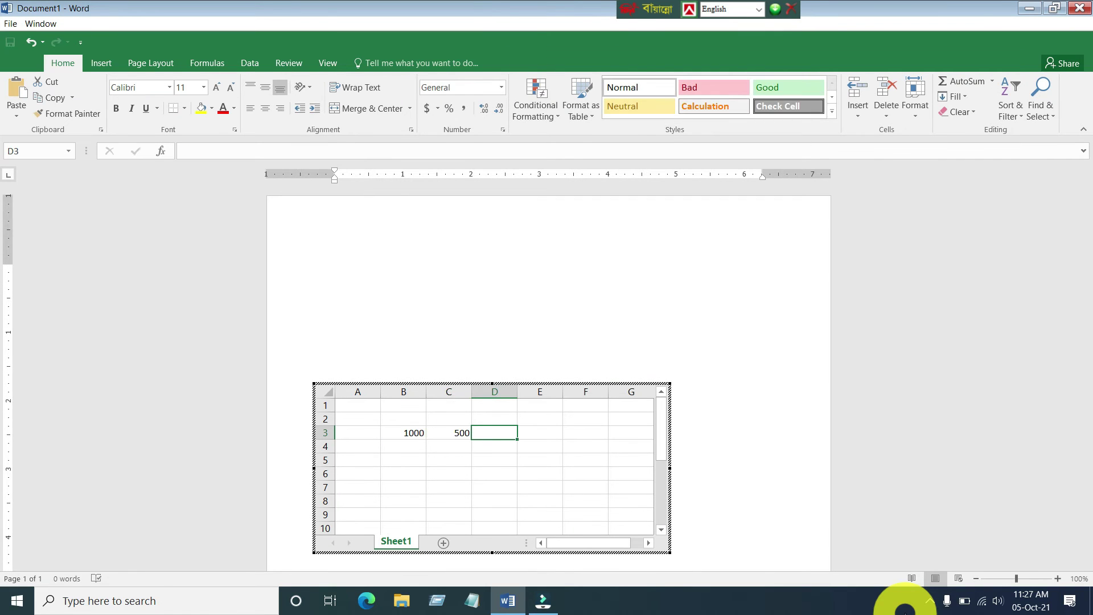
Step: Enter the formula =B3+C3 in cell D3 and return from the worksheet to the Word document
text(=)
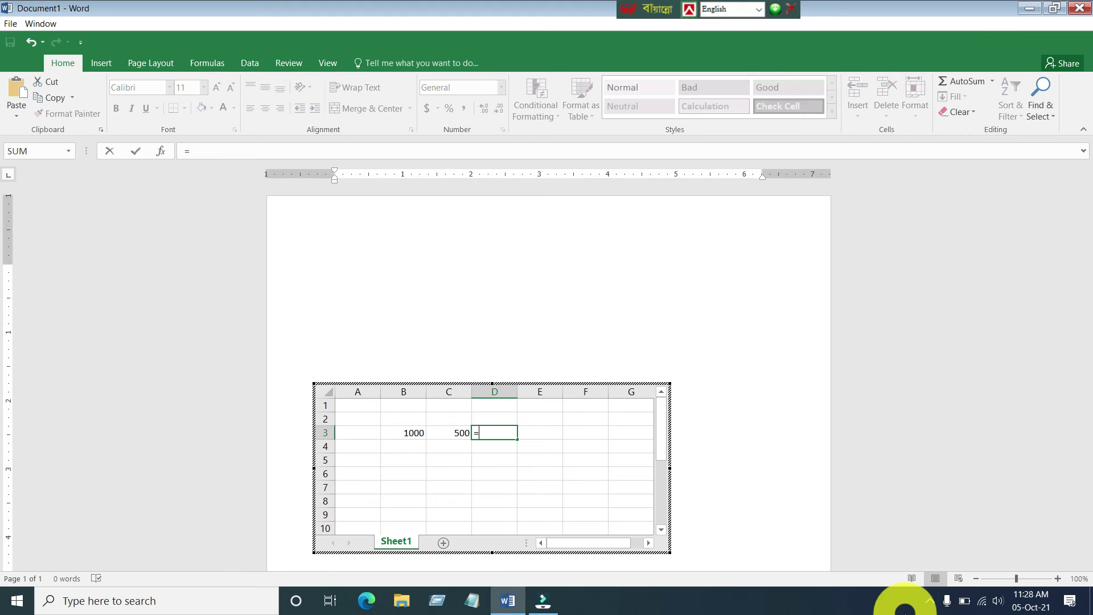
click(412, 433)
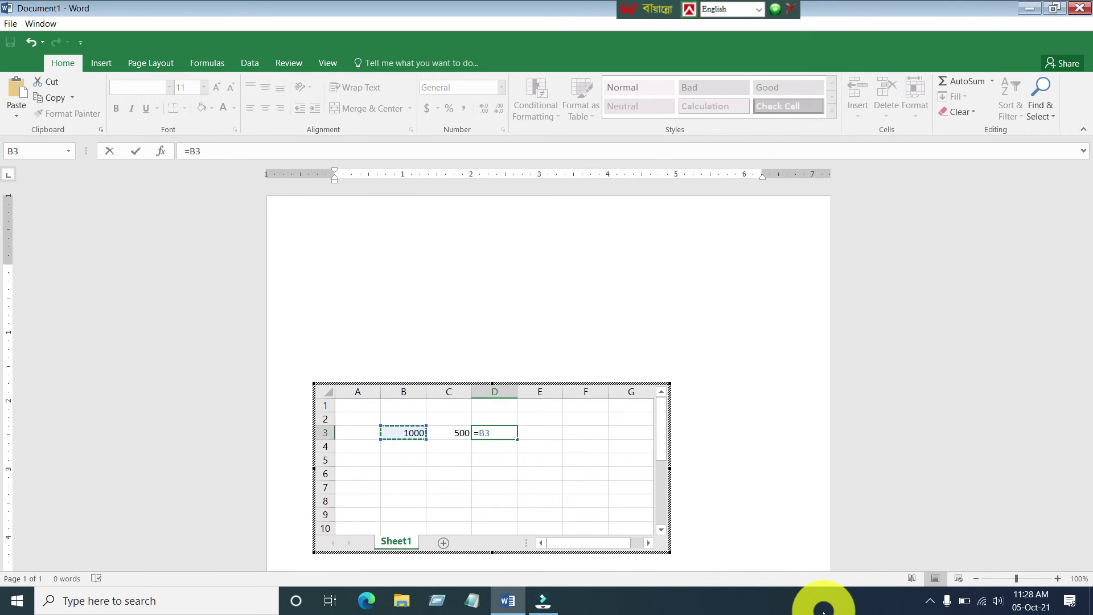
click(452, 433)
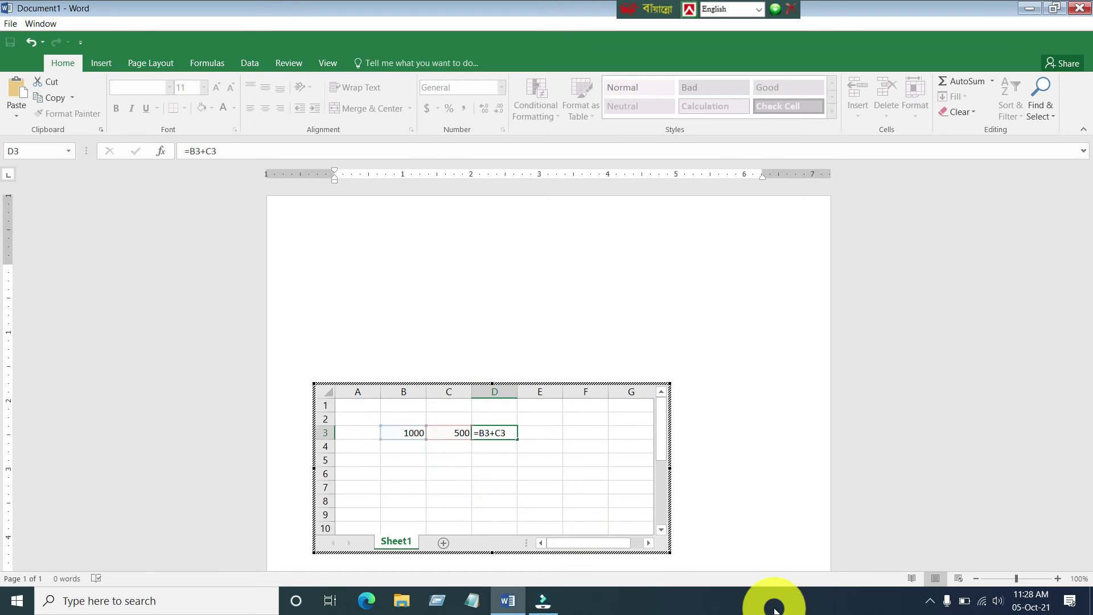
key(Return)
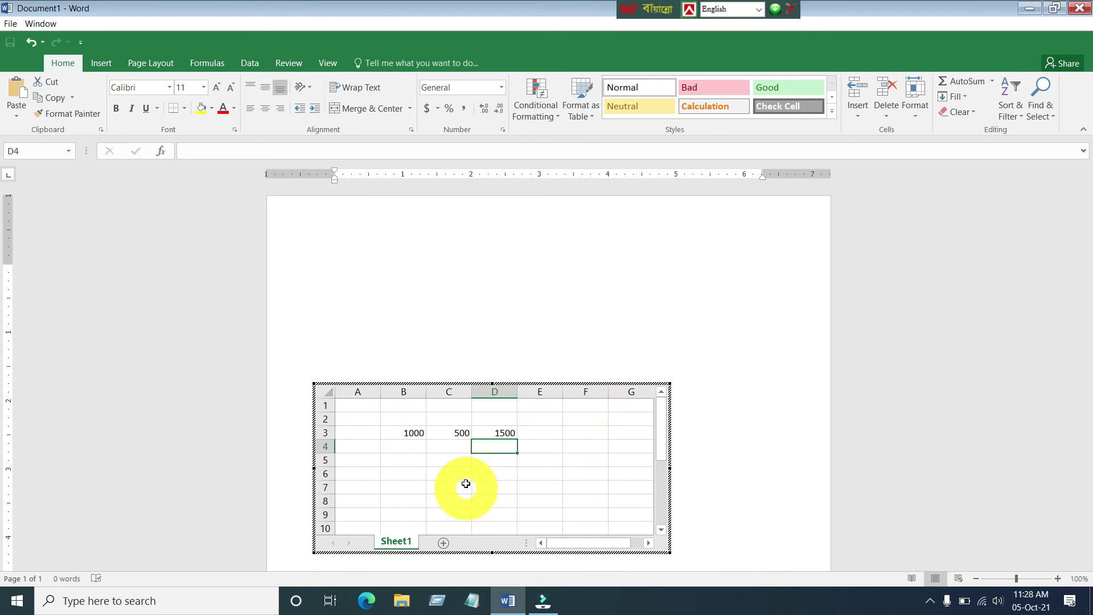
click(657, 309)
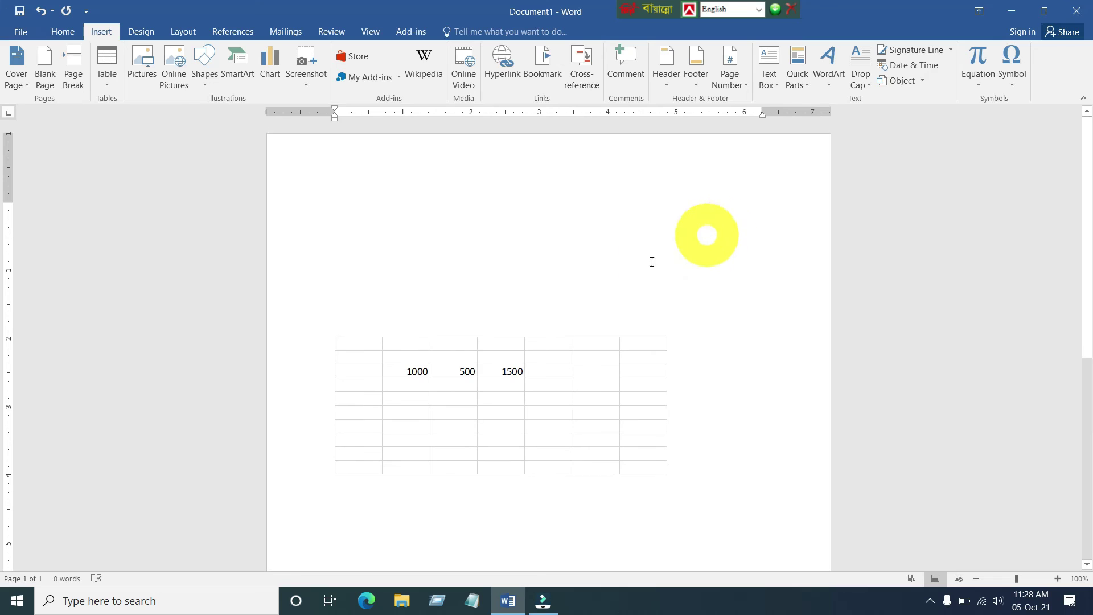
Step: Delete everything in the document, including the embedded worksheet and the leftover empty bitmap object
click(449, 335)
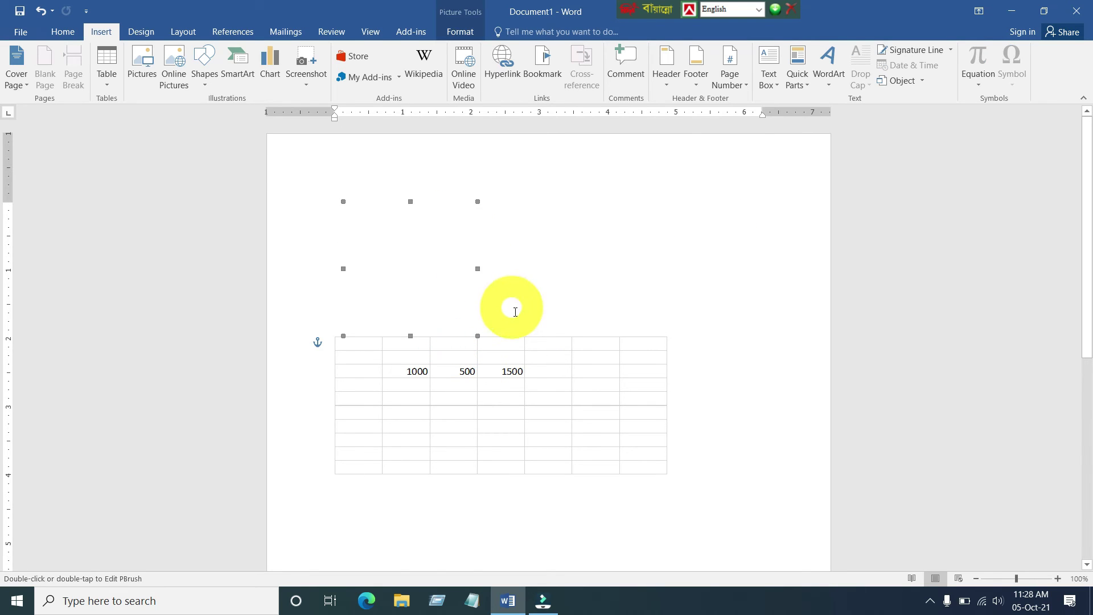
click(486, 395)
click(462, 520)
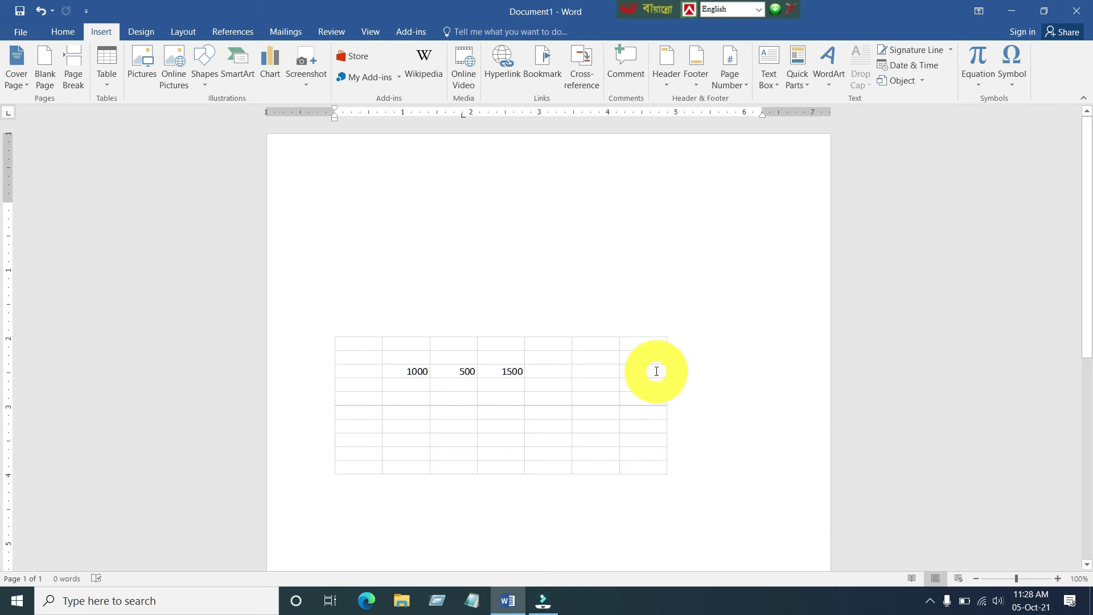
key(ctrl+a)
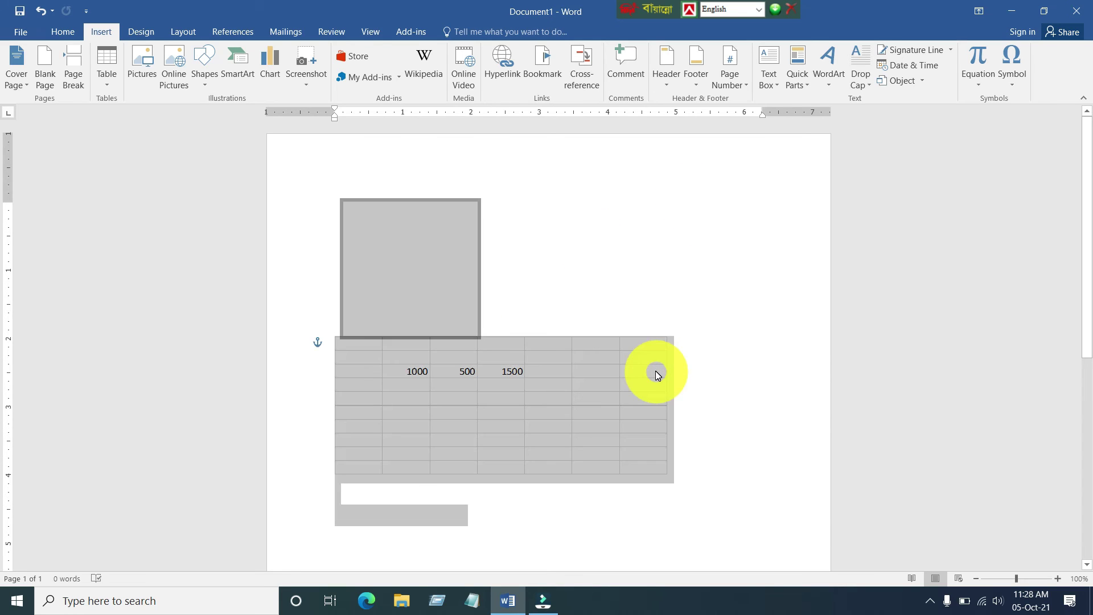
key(Delete)
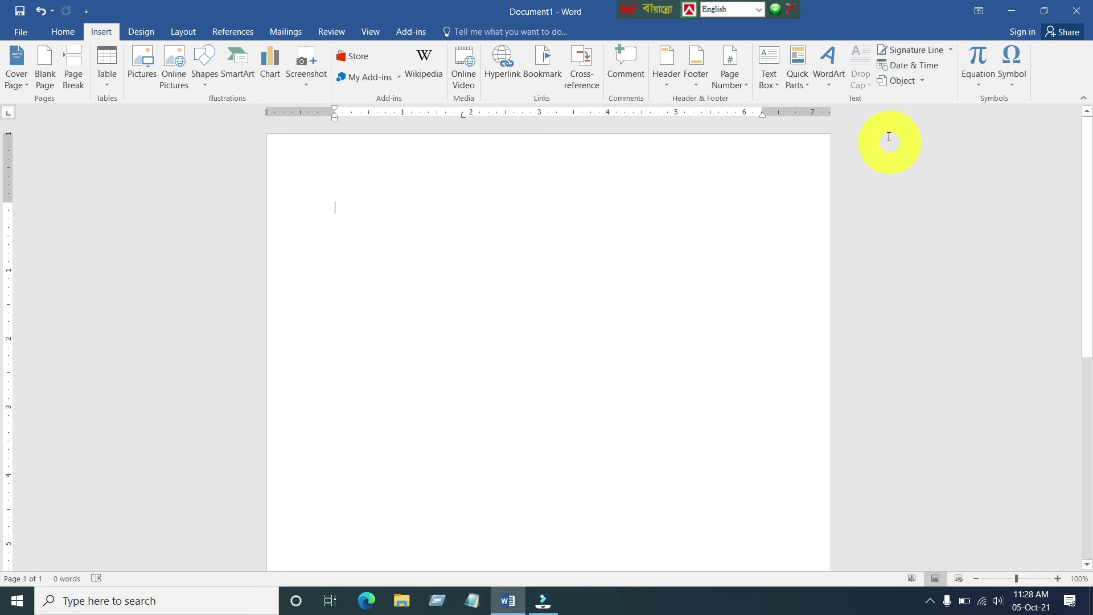
click(908, 85)
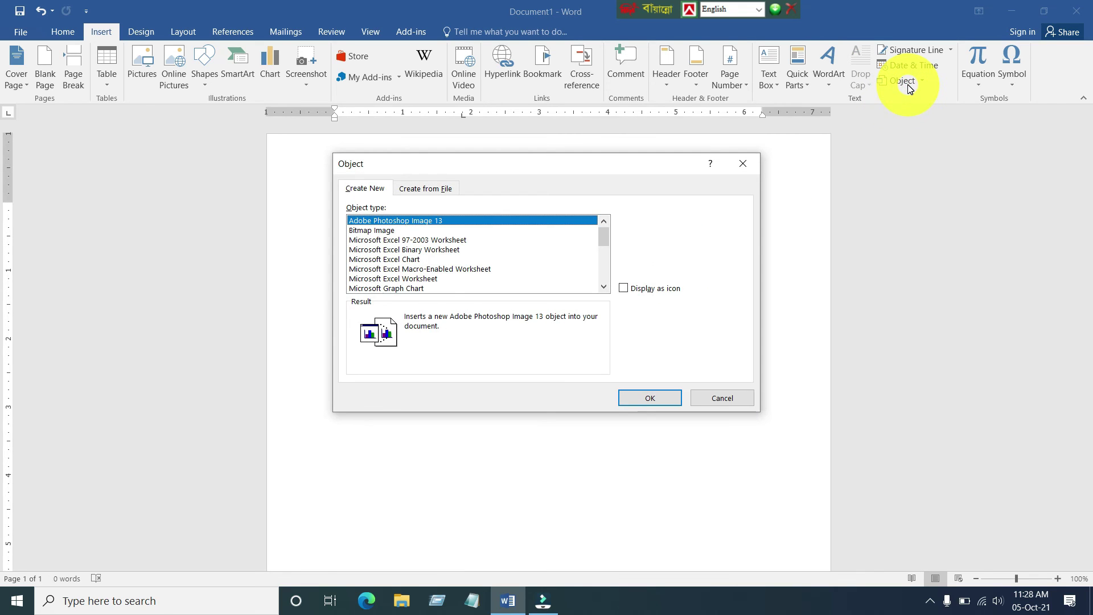
click(750, 157)
click(916, 83)
click(743, 164)
Step: Insert the text of the first Word document in the Deed folder on New Volume (D:), dismiss Page Setup, and review the inserted pages
click(922, 83)
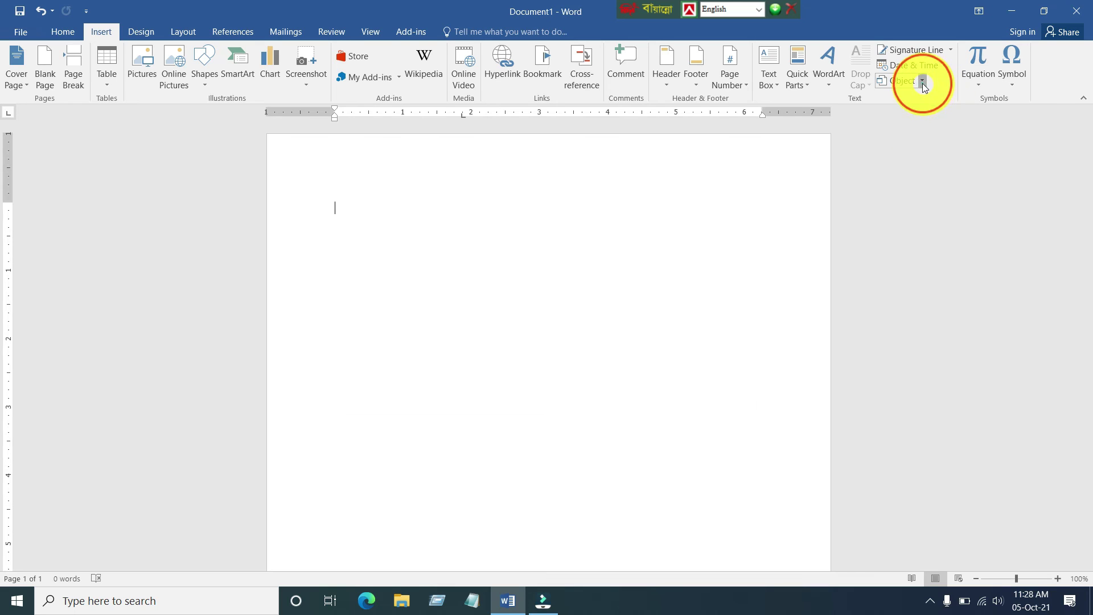
click(923, 83)
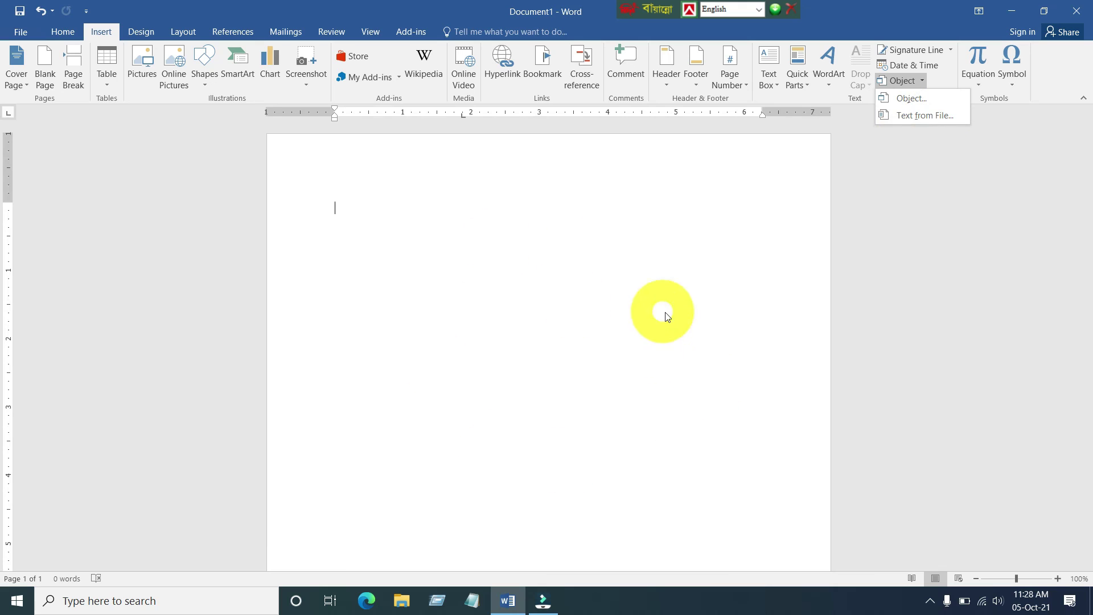
click(925, 119)
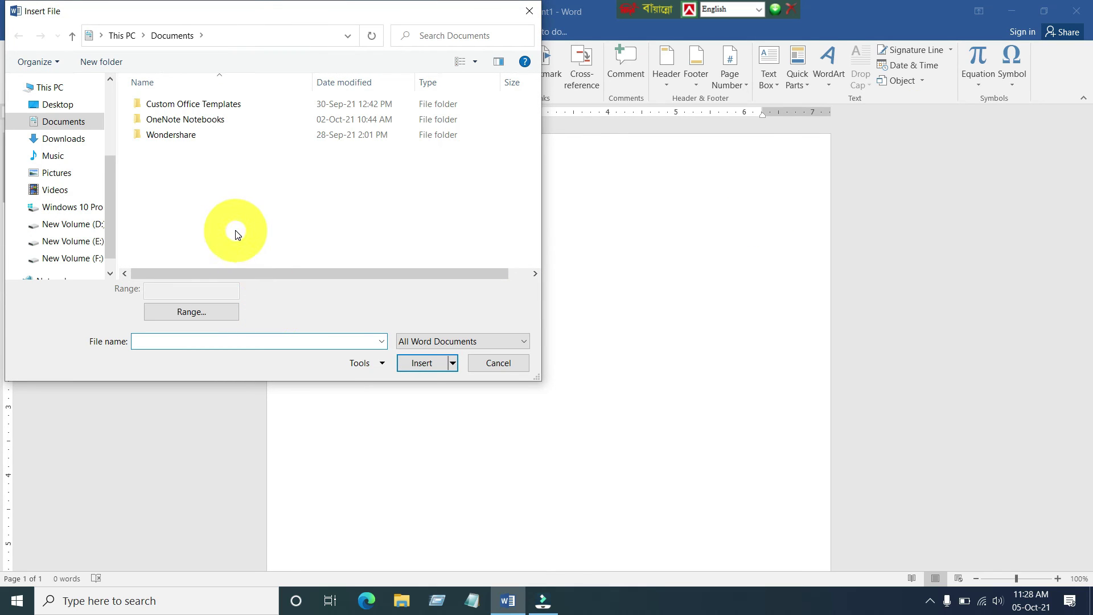
click(73, 224)
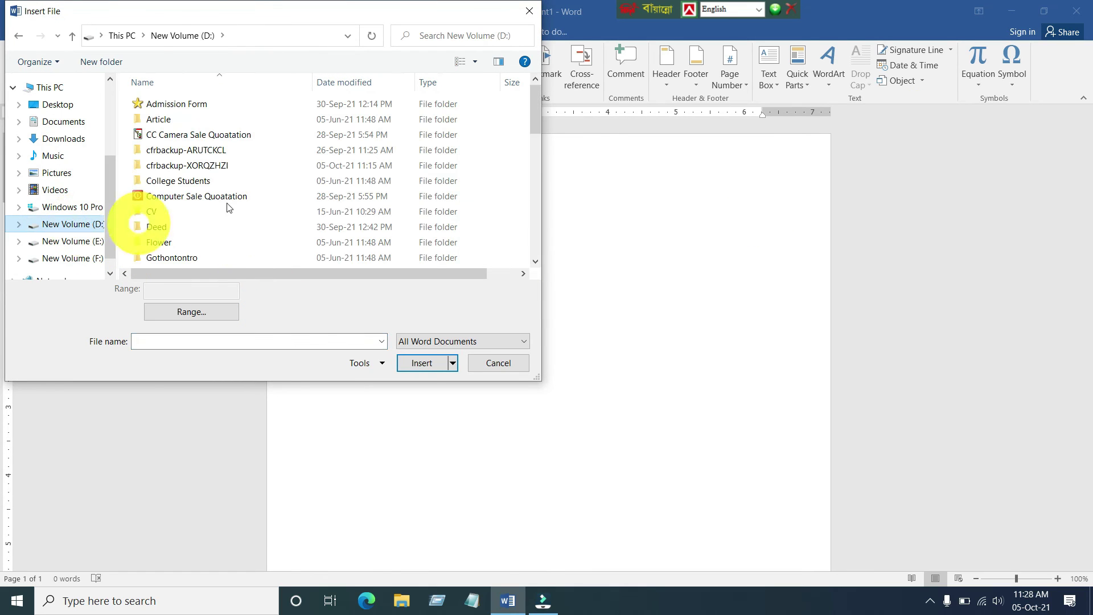
click(201, 230)
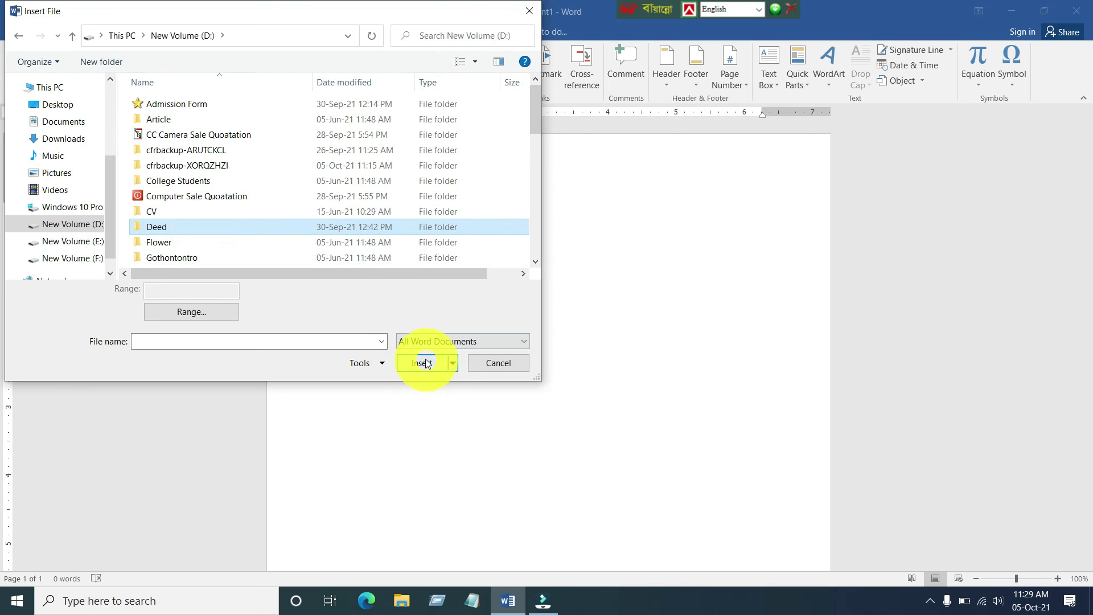
double_click(258, 227)
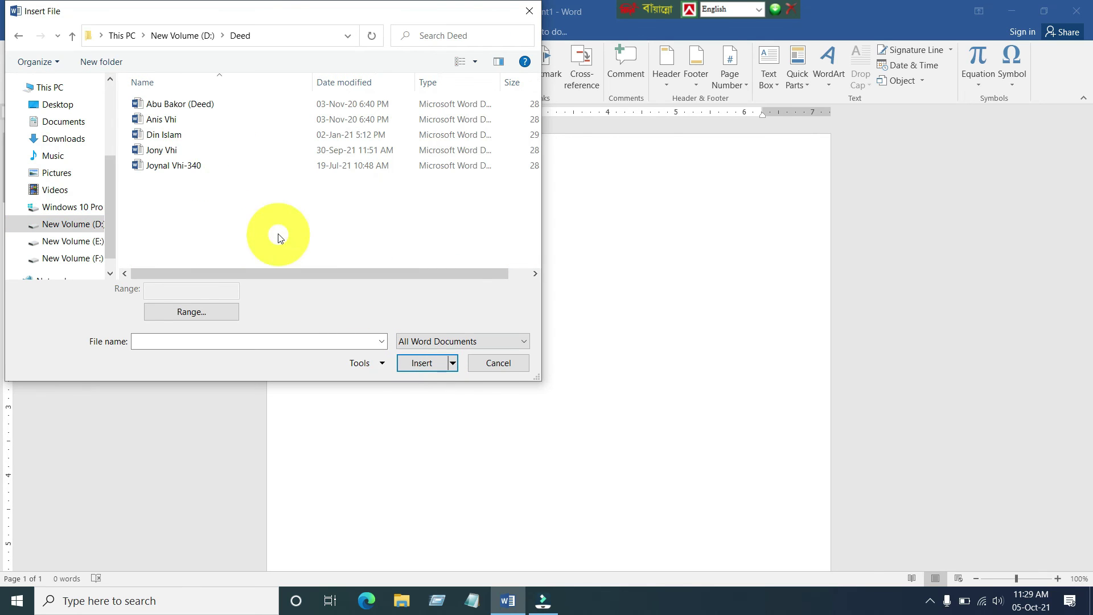
double_click(172, 104)
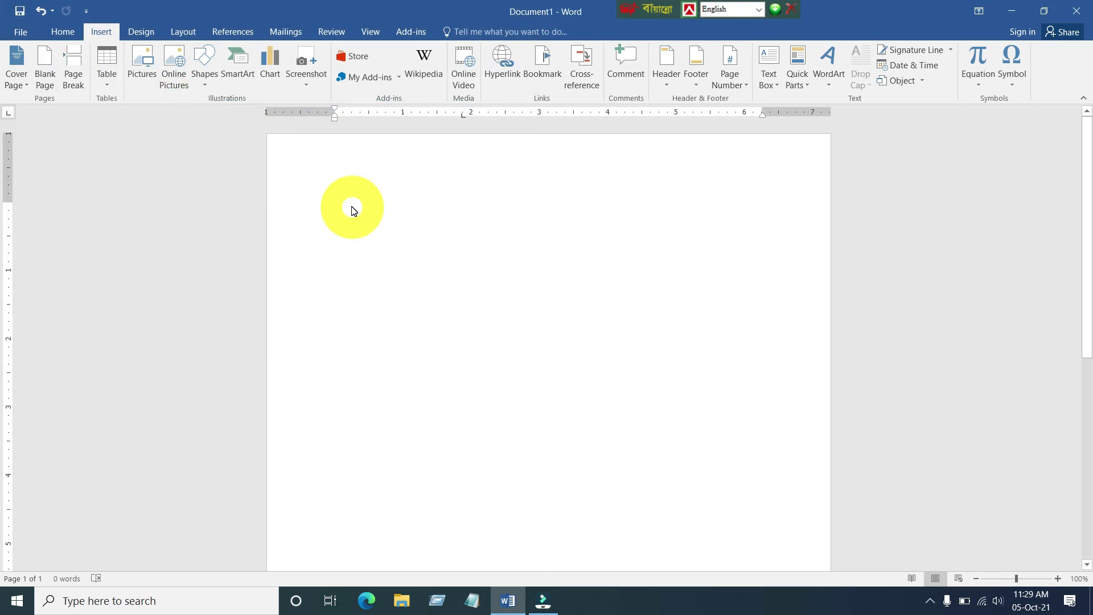
click(681, 85)
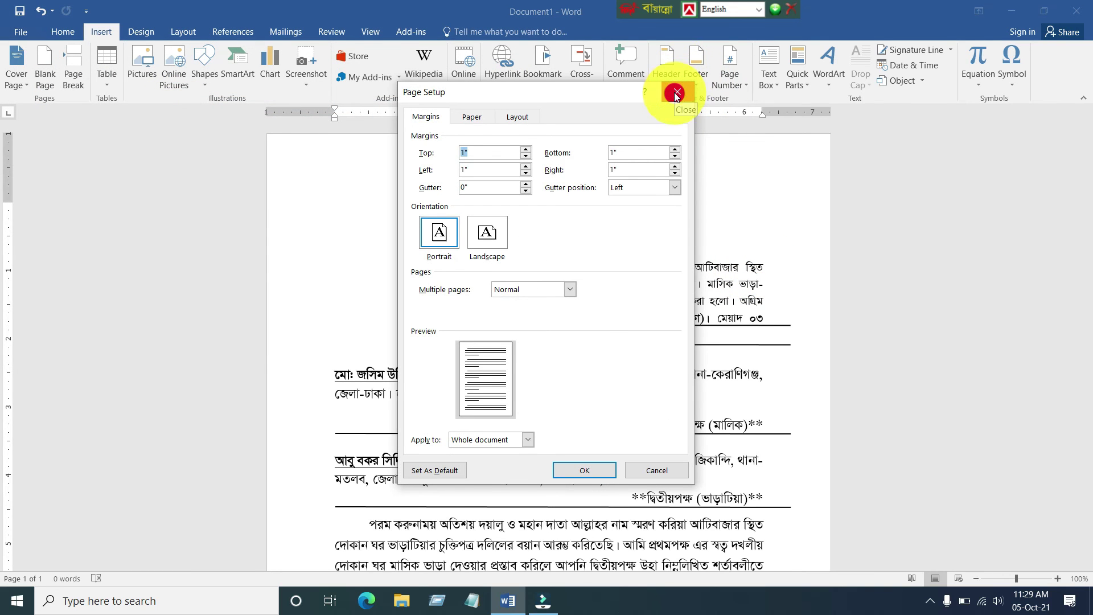
key(ctrl+End)
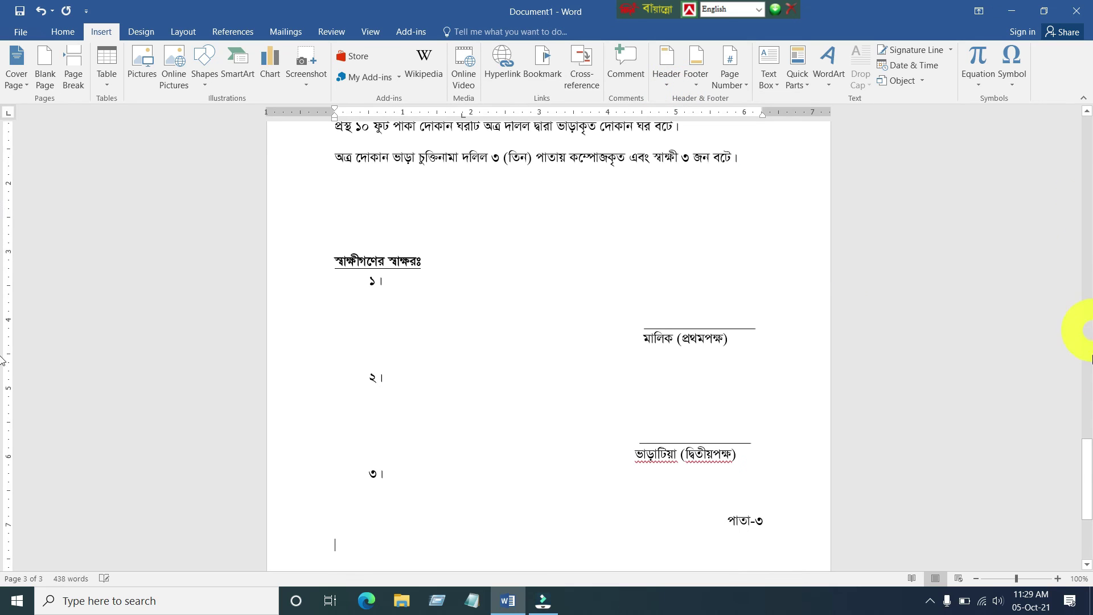
drag(1086, 472, 1081, 109)
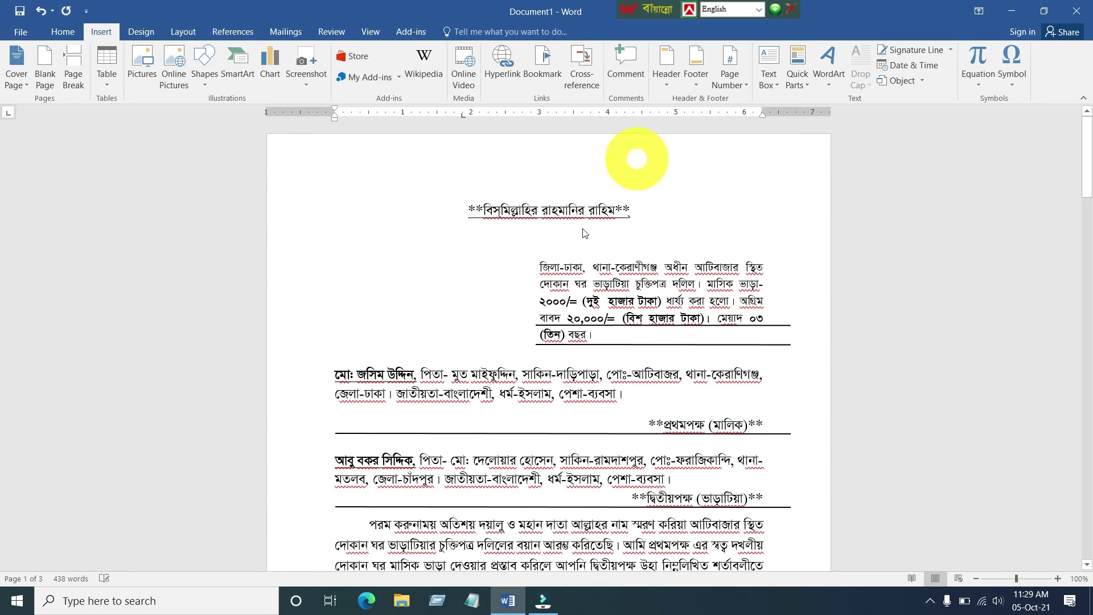